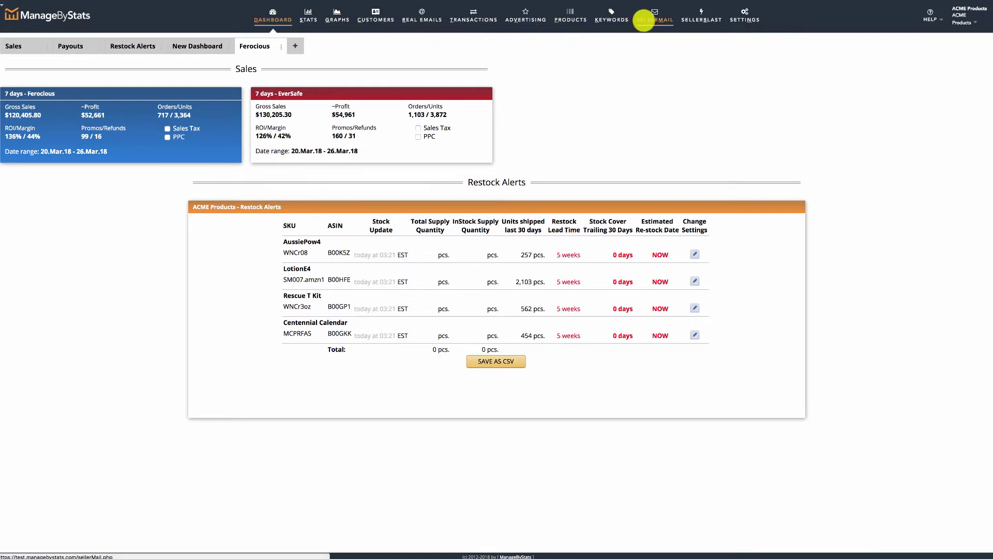
Go from the dashboard to the SellerMail Rules page via the top navigation
{"action": "left_click", "coordinate": [645, 19]}
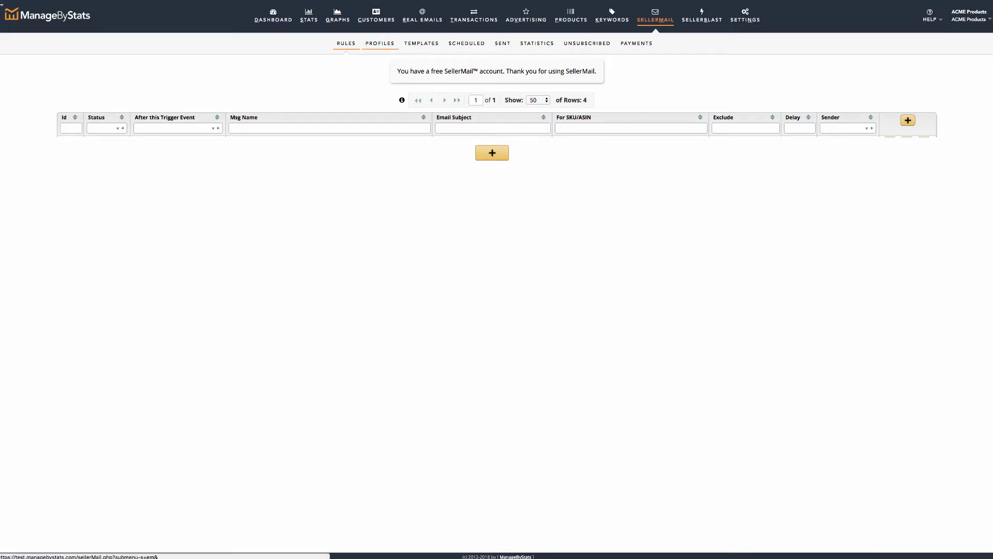
Switch to the SellerMail Profiles list and open the New Seller Mail Profiles form
{"action": "left_click", "coordinate": [379, 42]}
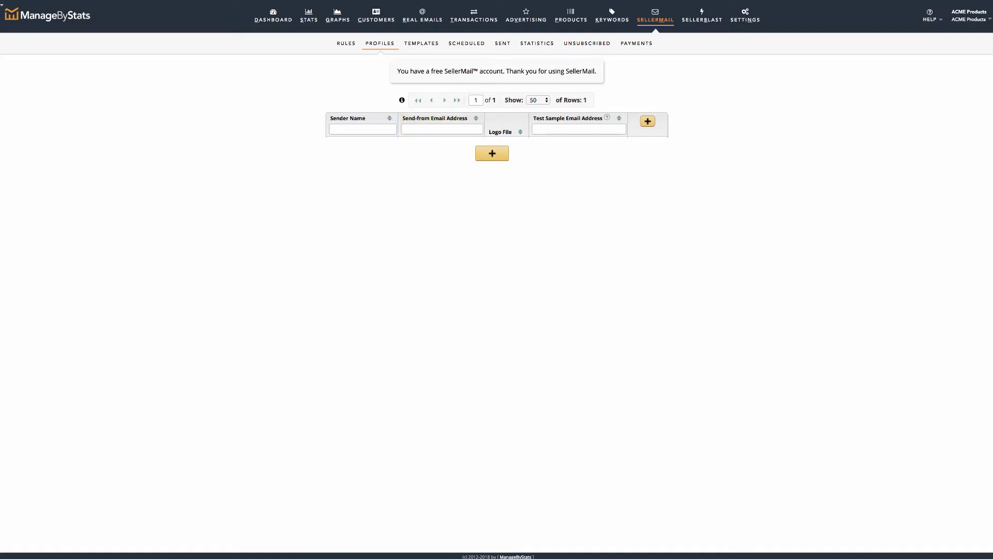
{"action": "left_click", "coordinate": [379, 46]}
{"action": "left_click", "coordinate": [647, 122]}
Enter sender name Ferocious LLC and the company's send-from e-mail address
{"action": "left_click", "coordinate": [670, 144]}
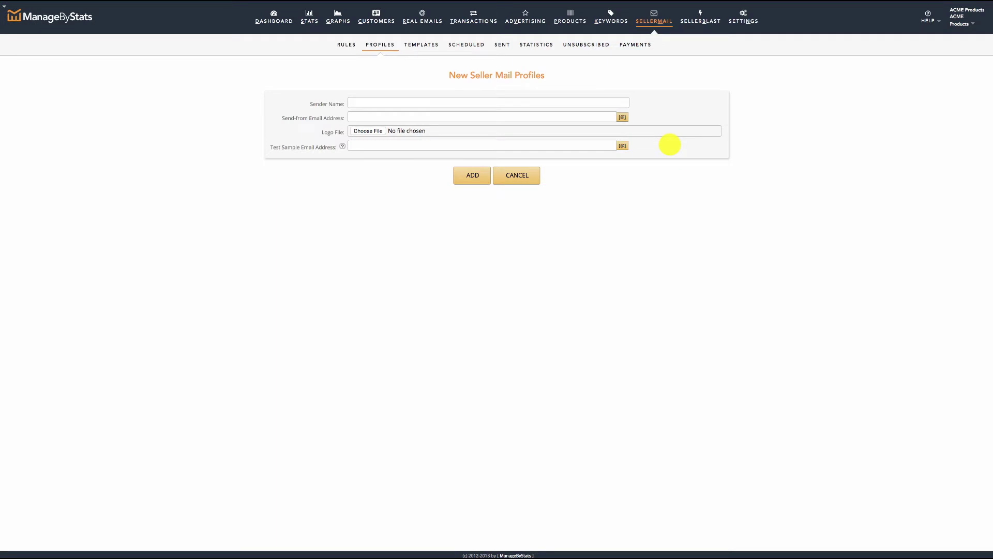
{"action": "left_click", "coordinate": [522, 102]}
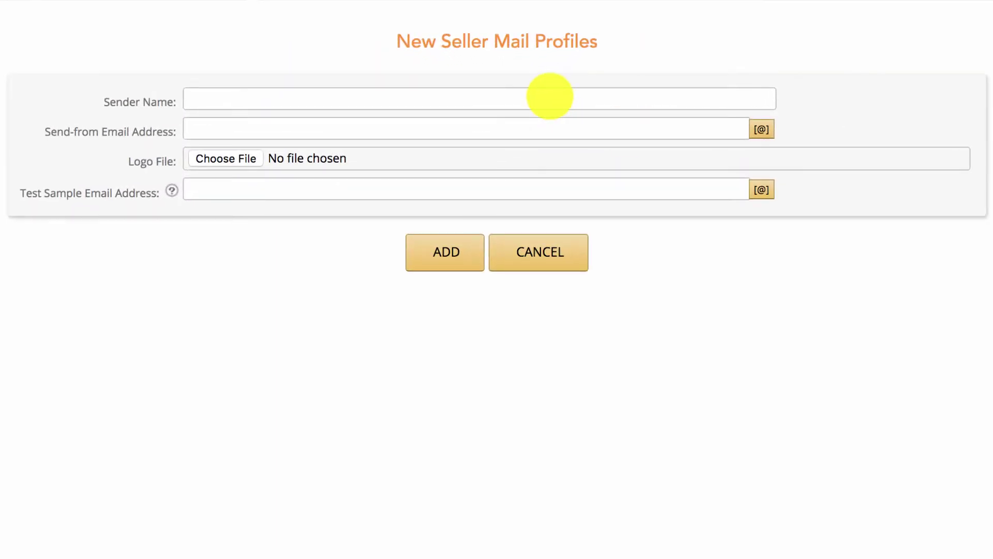
{"action": "left_click", "coordinate": [552, 95]}
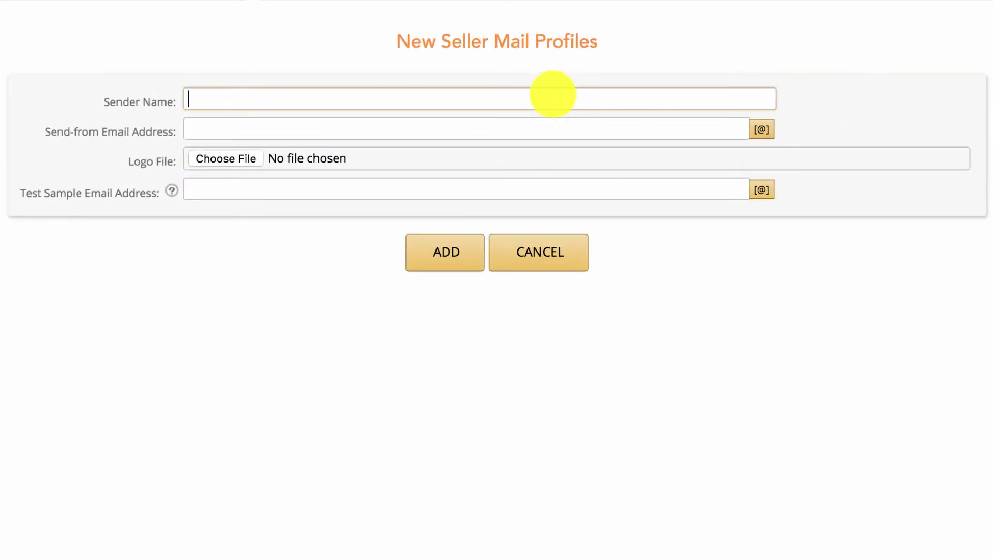
{"action": "type", "text": "F"}
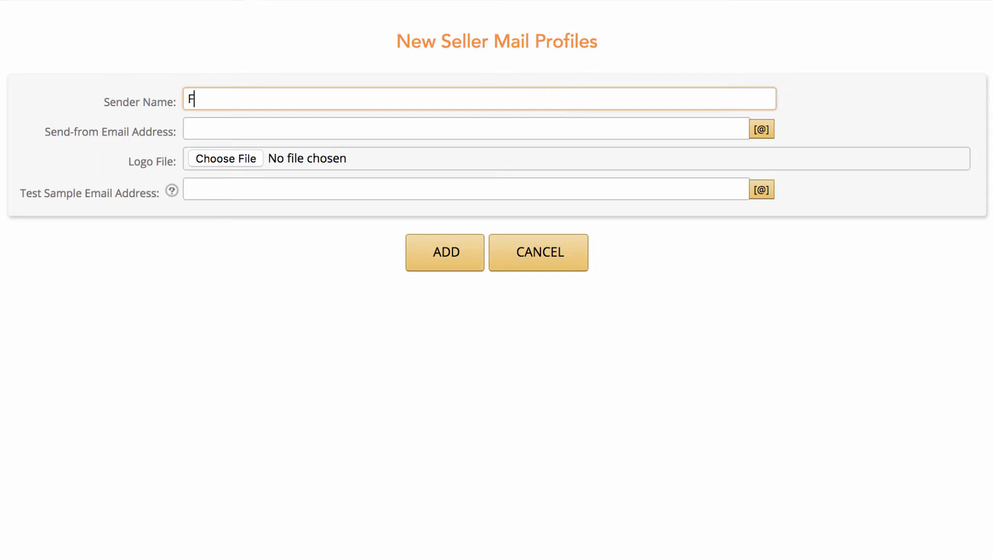
{"action": "type", "text": "erocious LLC"}
{"action": "left_click", "coordinate": [188, 128]}
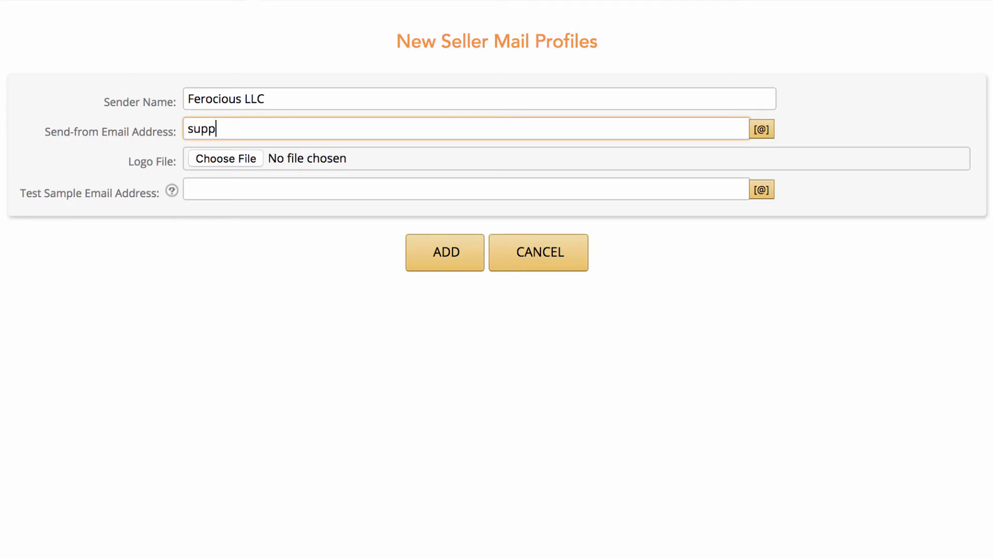
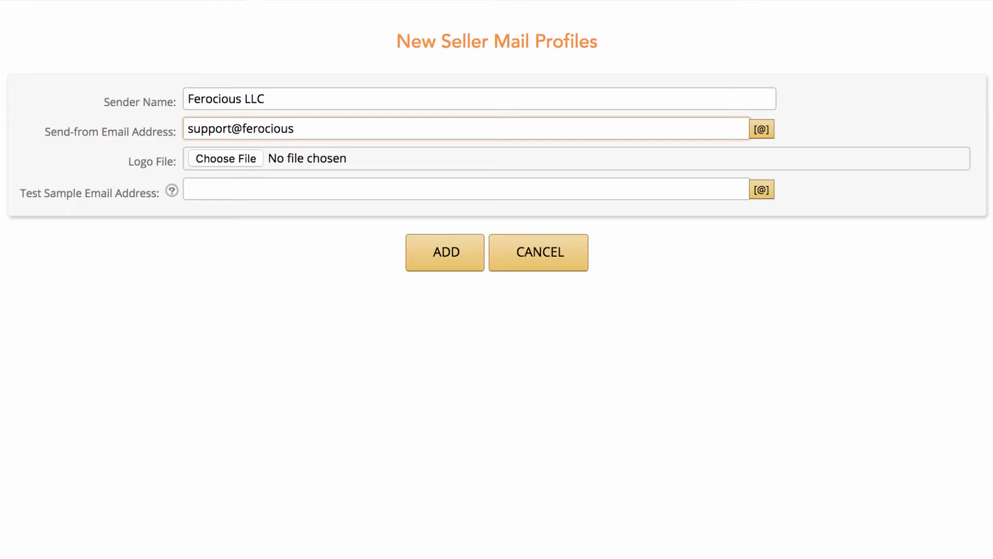
{"action": "key", "text": "Tab"}
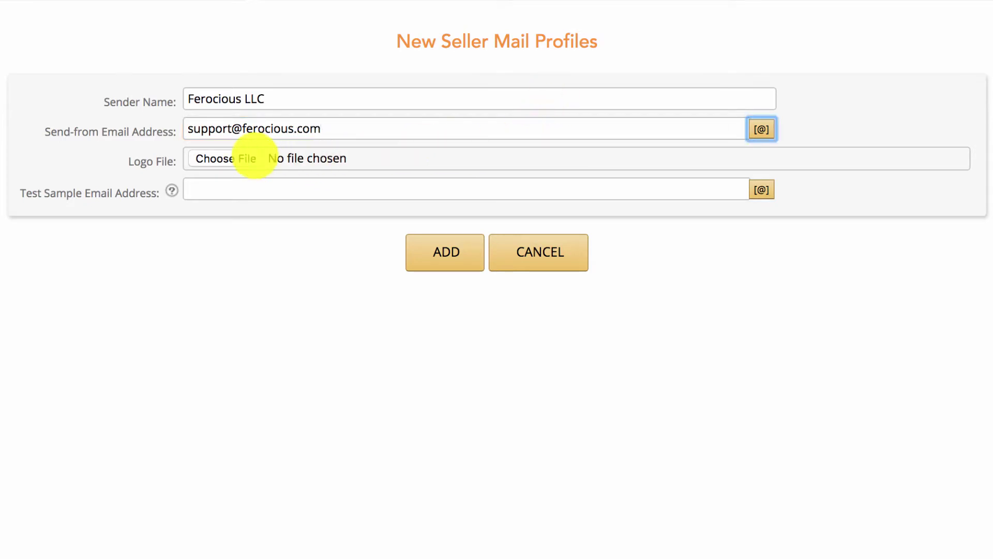
Attach the Ferocious_LLC_Logo300.png logo and enter the test sample e-mail address
{"action": "left_click", "coordinate": [218, 158]}
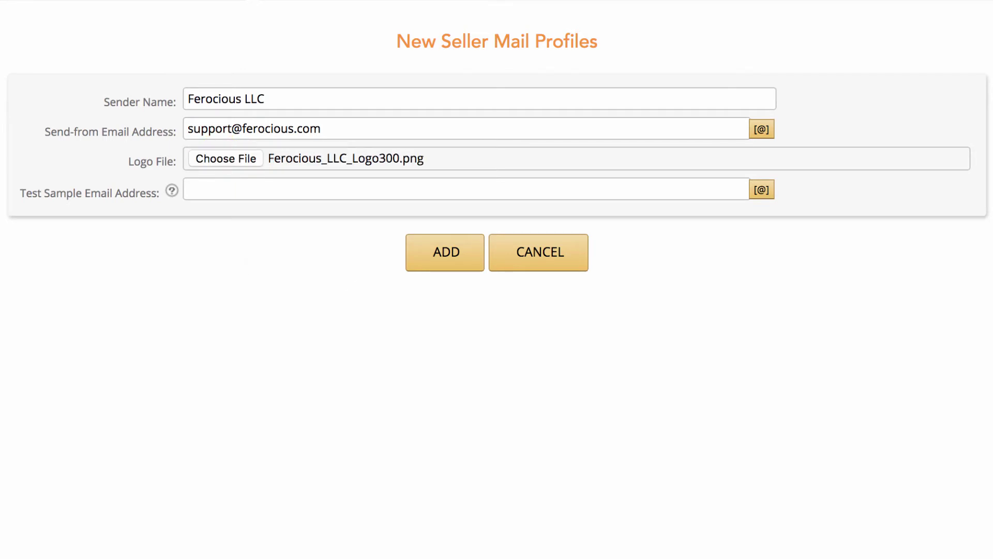
{"action": "left_click", "coordinate": [207, 189]}
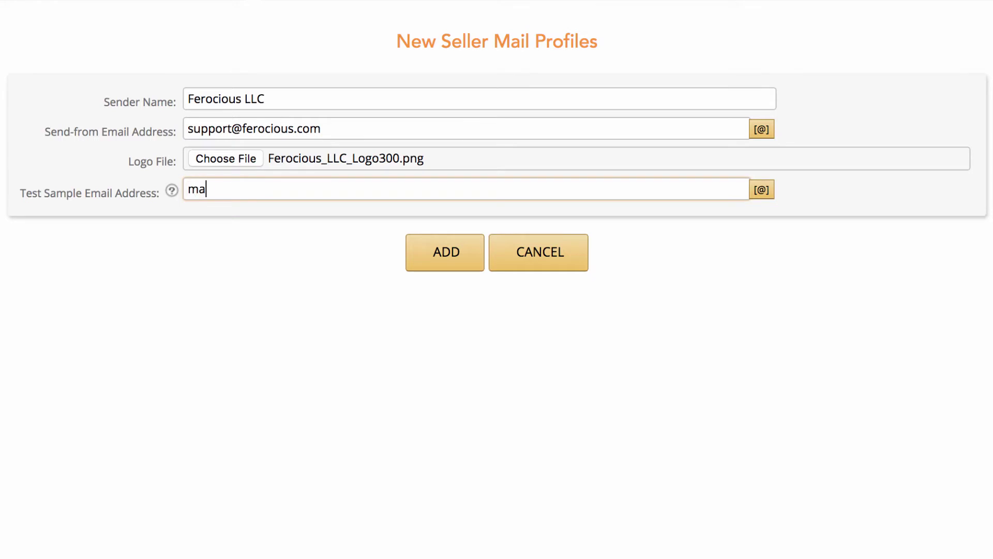
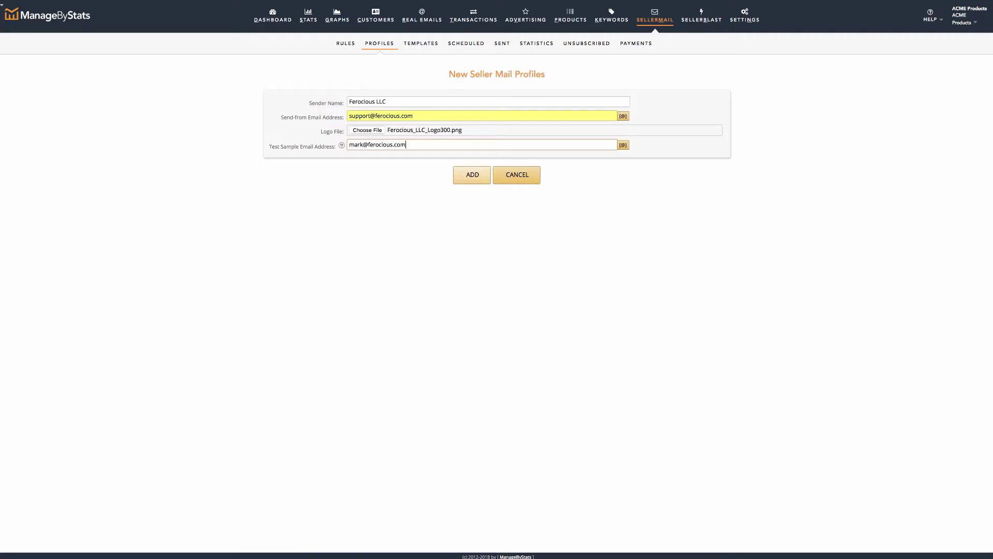
Save the Ferocious LLC profile, then start a new rule from Our Templates on the Rules tab
{"action": "left_click", "coordinate": [471, 174]}
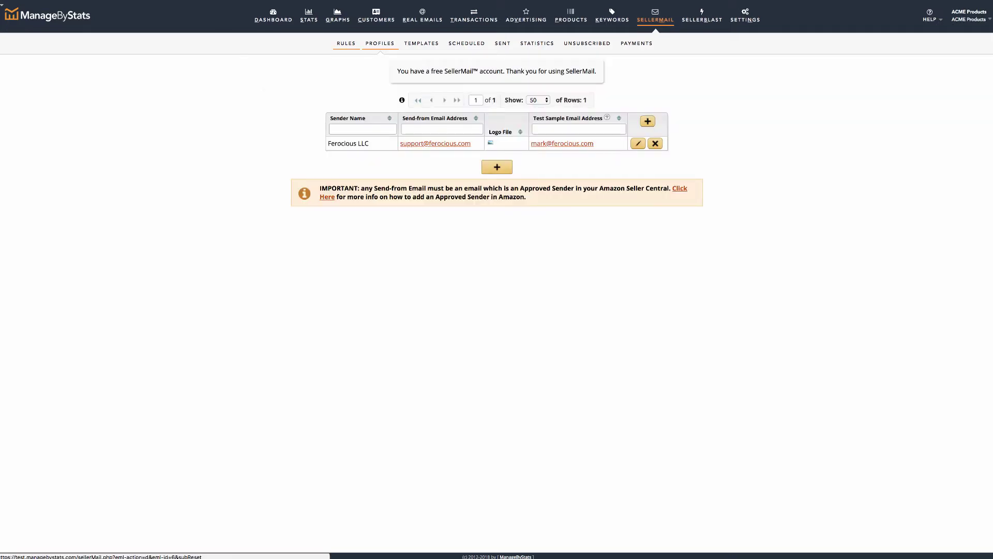
{"action": "left_click", "coordinate": [346, 43]}
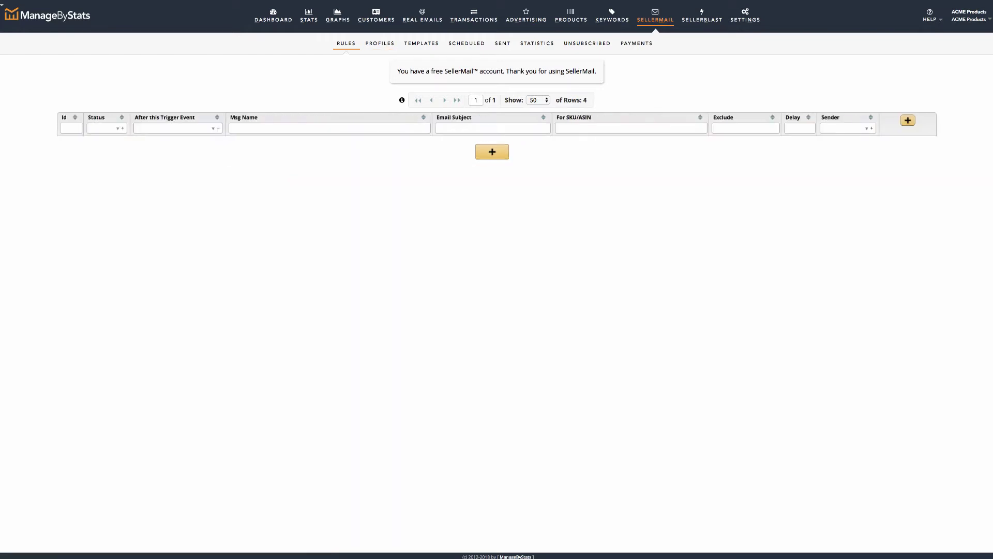
{"action": "left_click", "coordinate": [907, 120]}
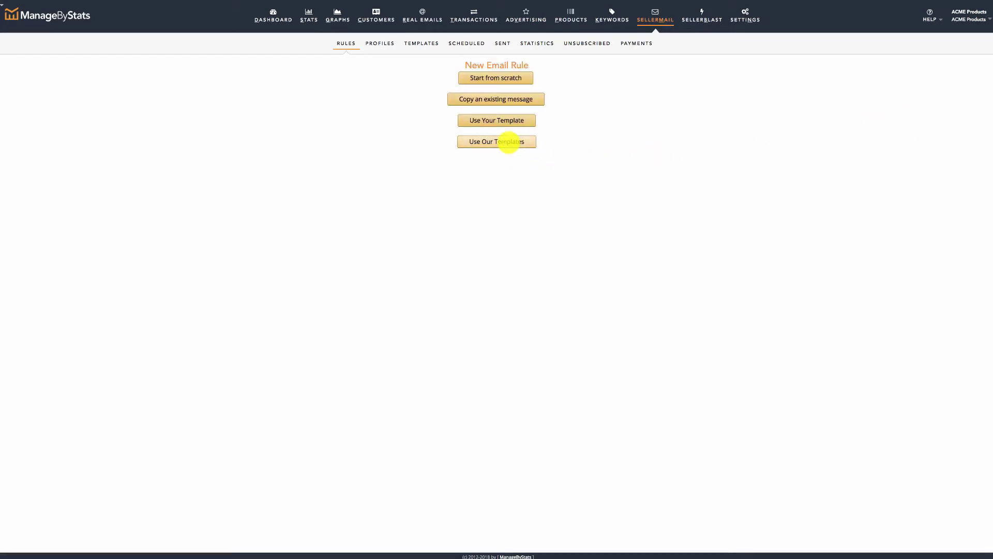
{"action": "left_click", "coordinate": [509, 143]}
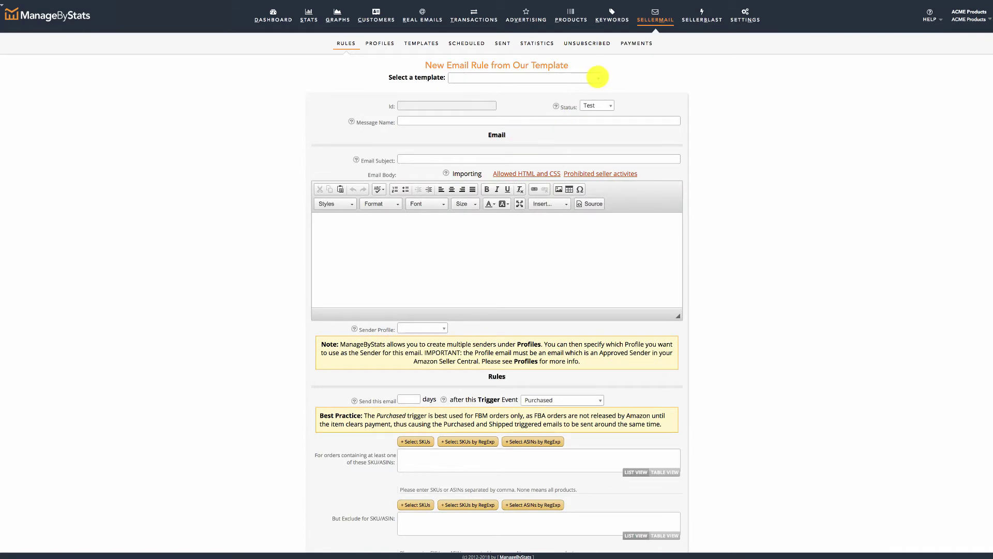
Open the template list showing the Delivered, Purchased, Refunded and Shipped templates
{"action": "left_click", "coordinate": [598, 77]}
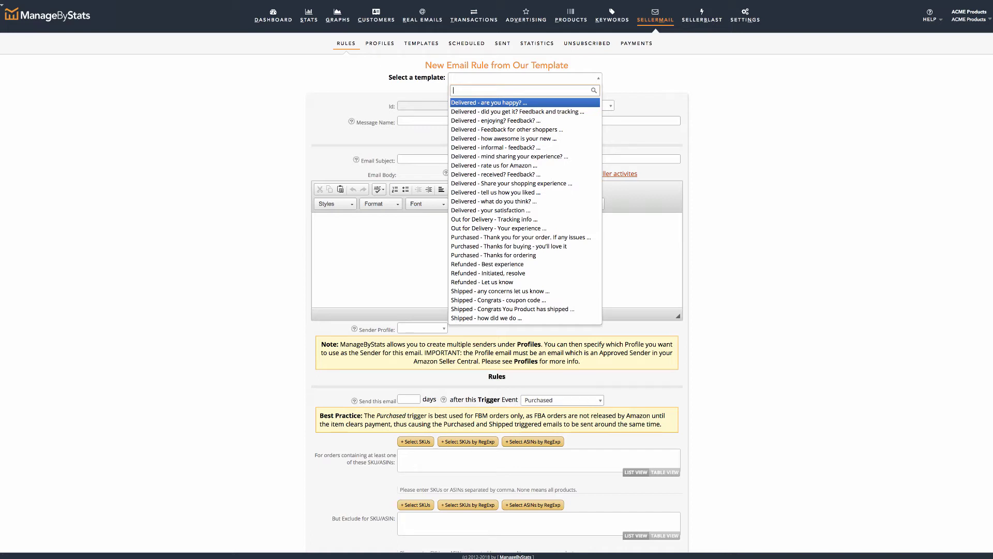
{"action": "left_click", "coordinate": [598, 77]}
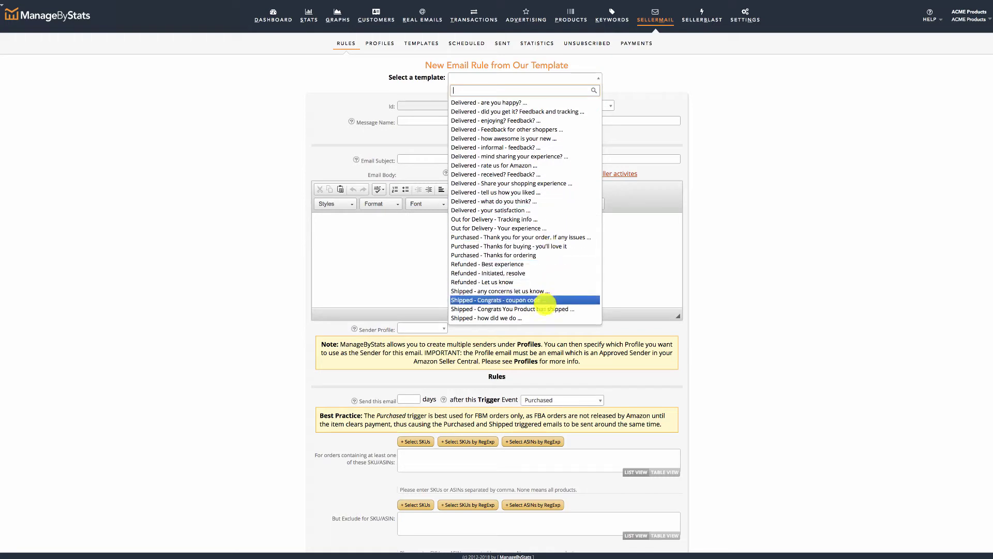
Apply the Shipped - Congrats template, keep status Test, and prefix the message name 'Ferocious - '
{"action": "left_click", "coordinate": [545, 309]}
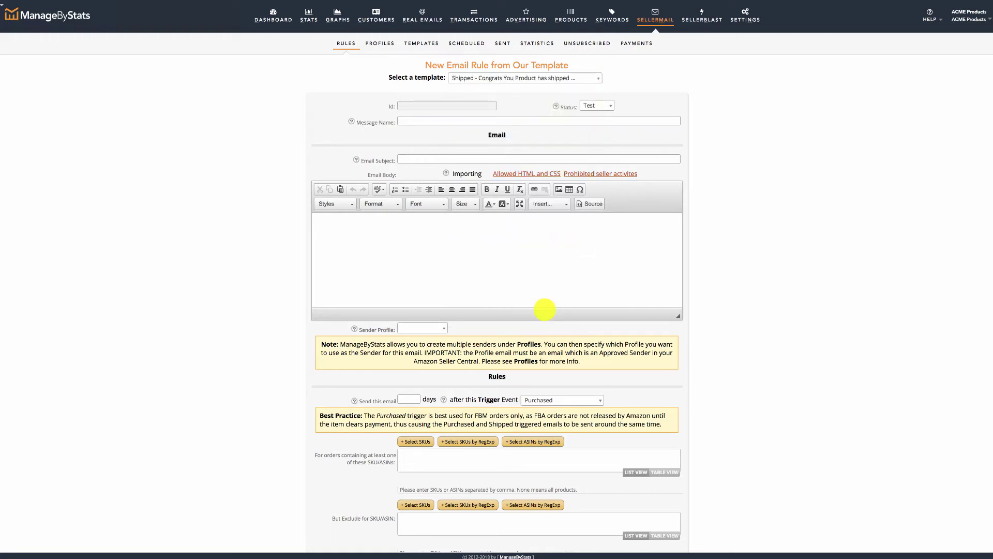
{"action": "left_click", "coordinate": [597, 106]}
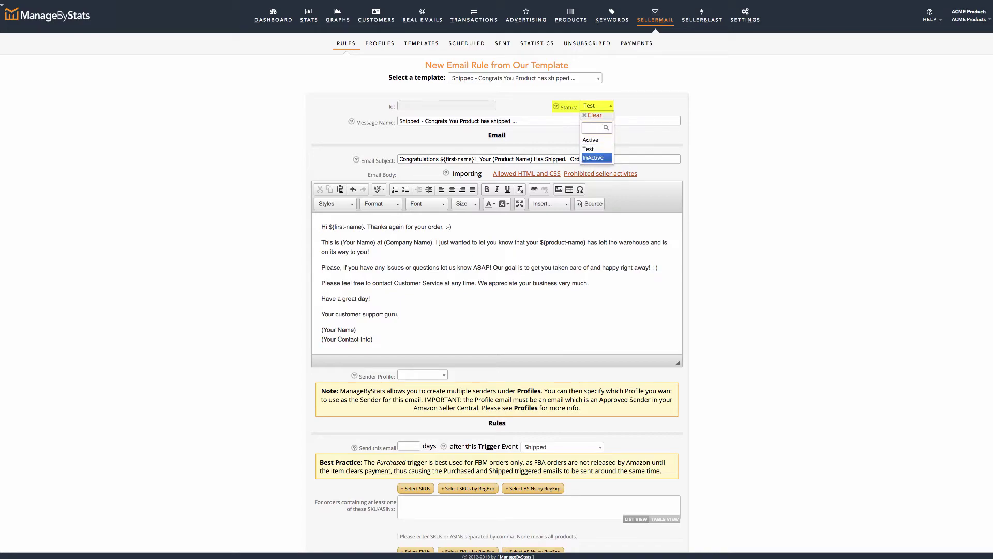
{"action": "left_click", "coordinate": [595, 148]}
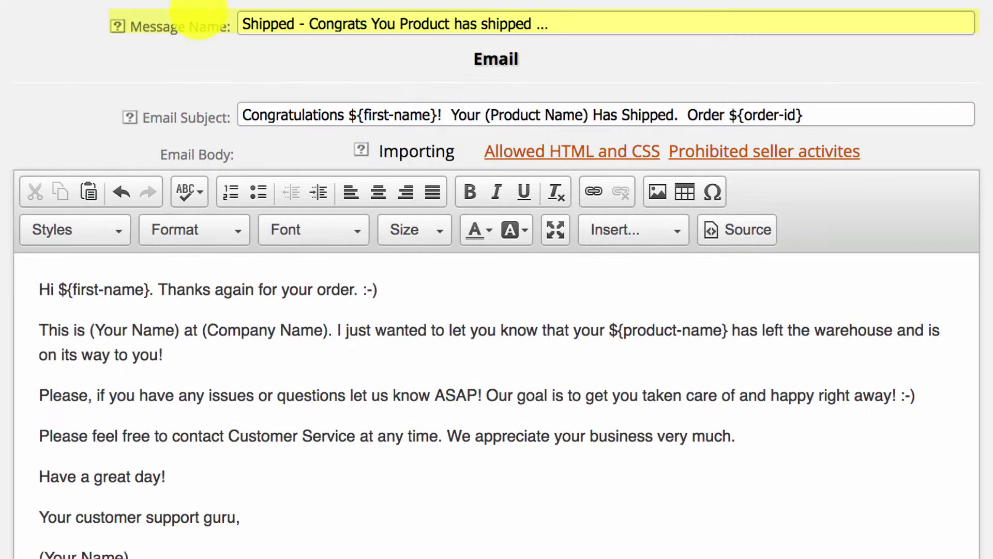
{"action": "key", "text": "Home"}
{"action": "type", "text": "Fer"}
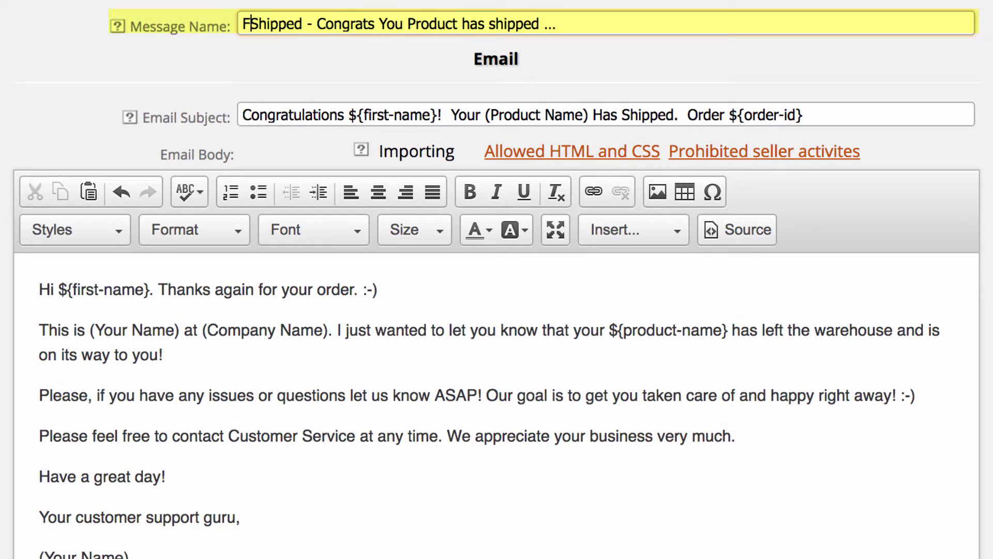
{"action": "type", "text": "ocious"}
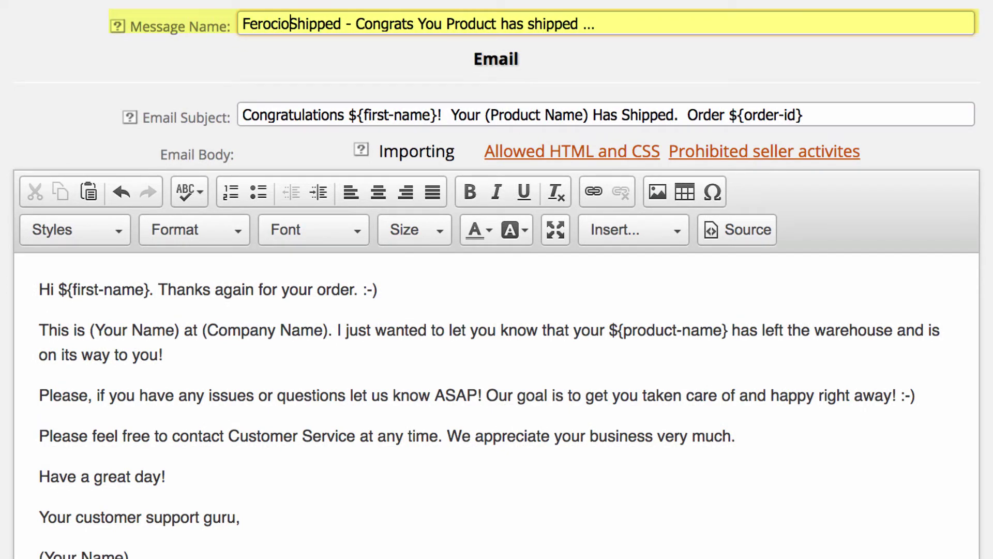
{"action": "type", "text": " -"}
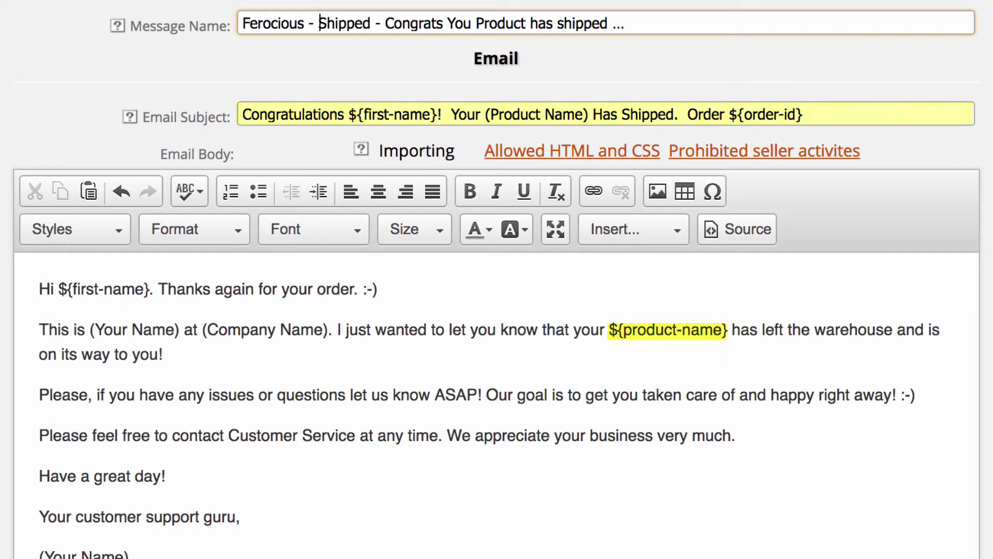
Replace '(Product Name)' in the email subject with ${product-name} copied from the body
{"action": "left_click_drag", "start_coordinate": [484, 114], "coordinate": [593, 115]}
{"action": "key", "text": "BackSpace"}
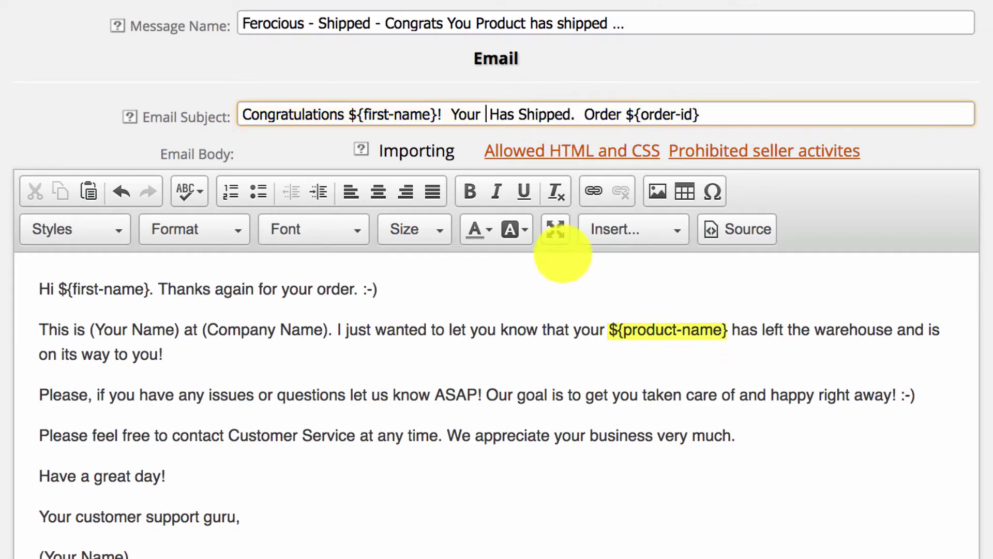
{"action": "left_click_drag", "start_coordinate": [610, 330], "coordinate": [724, 333]}
{"action": "key", "text": "ctrl+c"}
{"action": "left_click", "coordinate": [486, 114]}
{"action": "key", "text": "ctrl+v"}
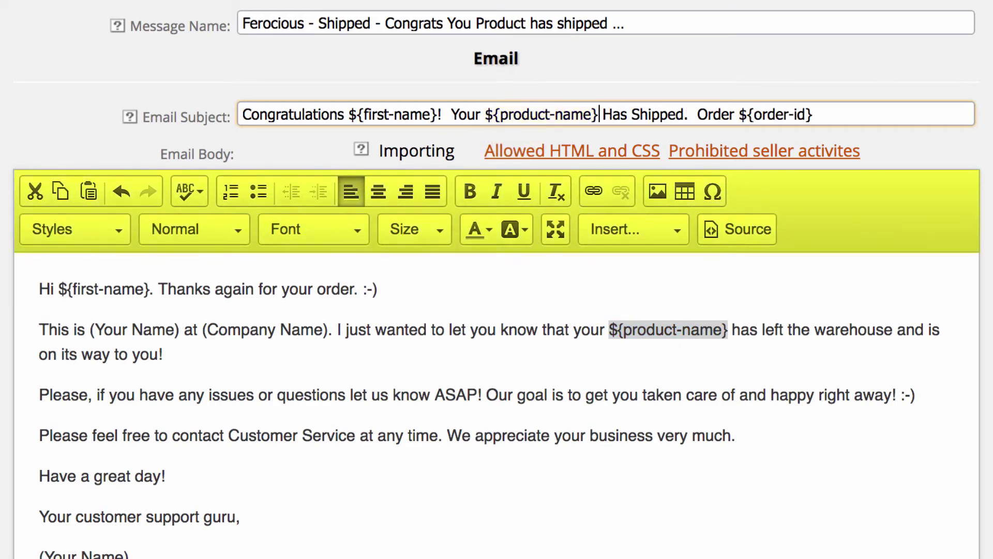
{"action": "left_click", "coordinate": [40, 289]}
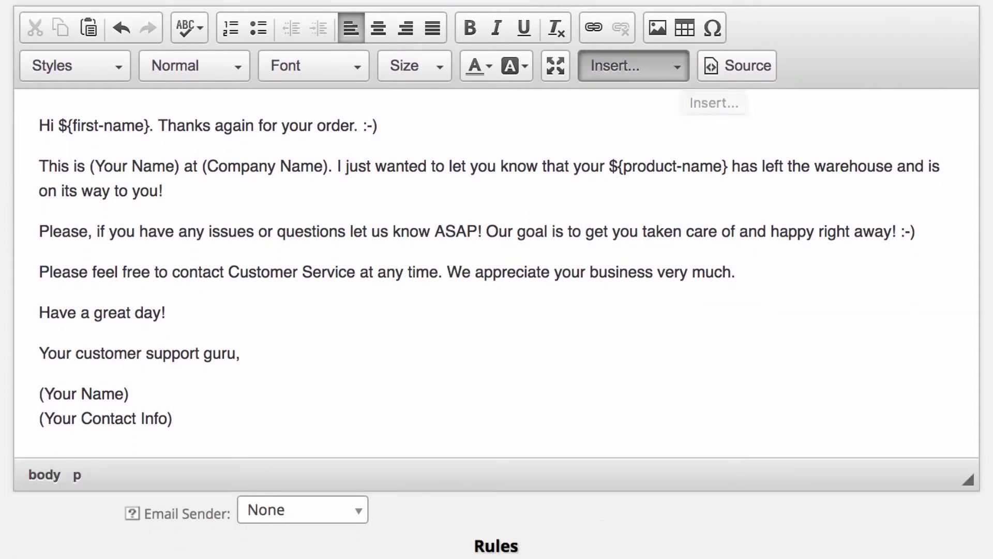
Dismiss the placeholder list and switch the body from HTML Source back to formatted view
{"action": "scroll", "coordinate": [683, 321], "scroll_direction": "down", "scroll_amount": 5}
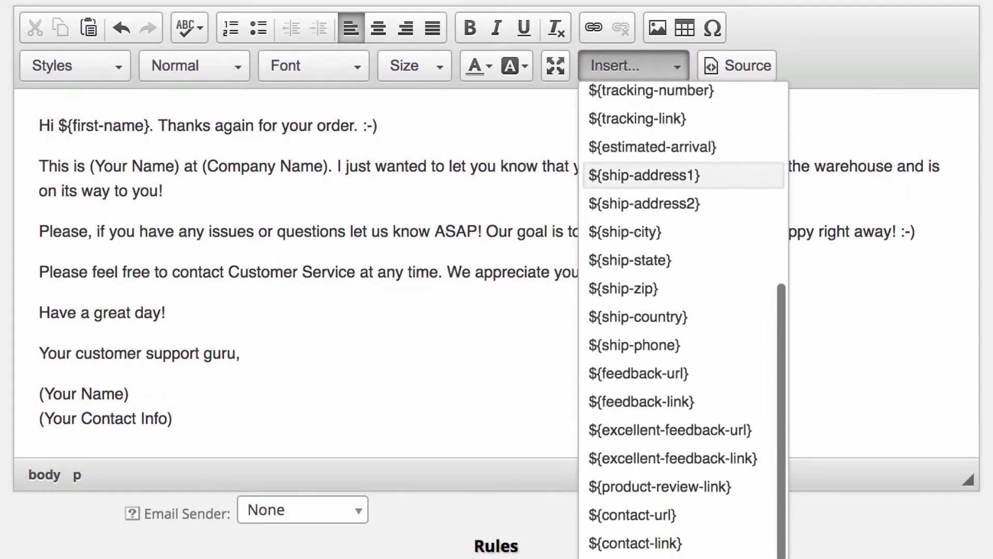
{"action": "scroll", "coordinate": [683, 181], "scroll_direction": "down", "scroll_amount": 3}
{"action": "scroll", "coordinate": [683, 184], "scroll_direction": "up", "scroll_amount": 10}
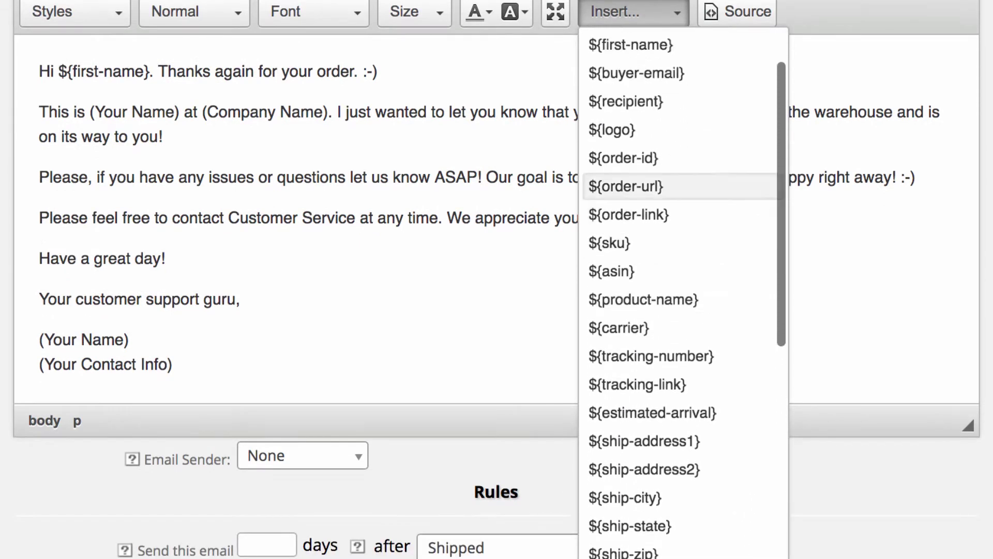
{"action": "scroll", "coordinate": [683, 181], "scroll_direction": "up", "scroll_amount": 3}
{"action": "key", "text": "Escape"}
{"action": "left_click", "coordinate": [737, 66]}
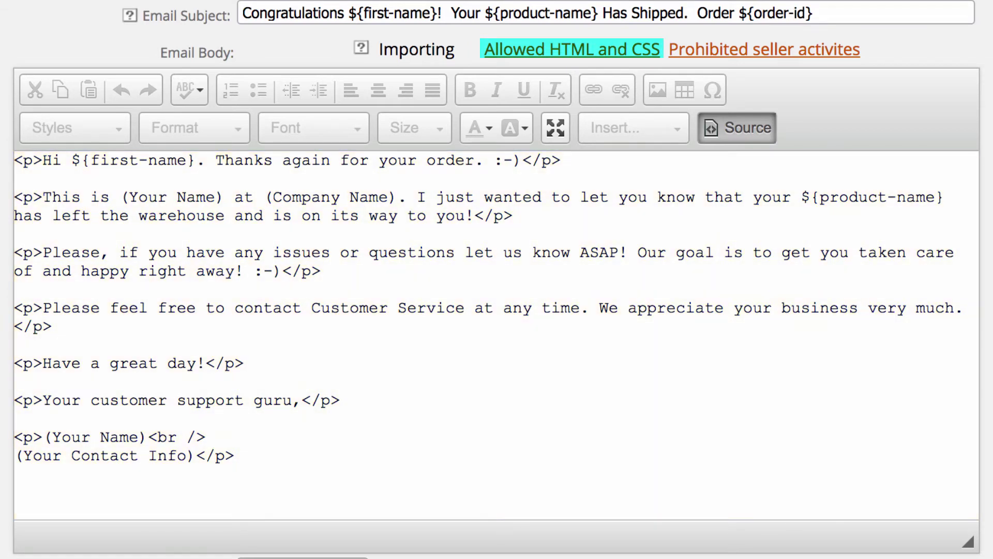
{"action": "scroll", "coordinate": [496, 311], "scroll_direction": "down", "scroll_amount": 1}
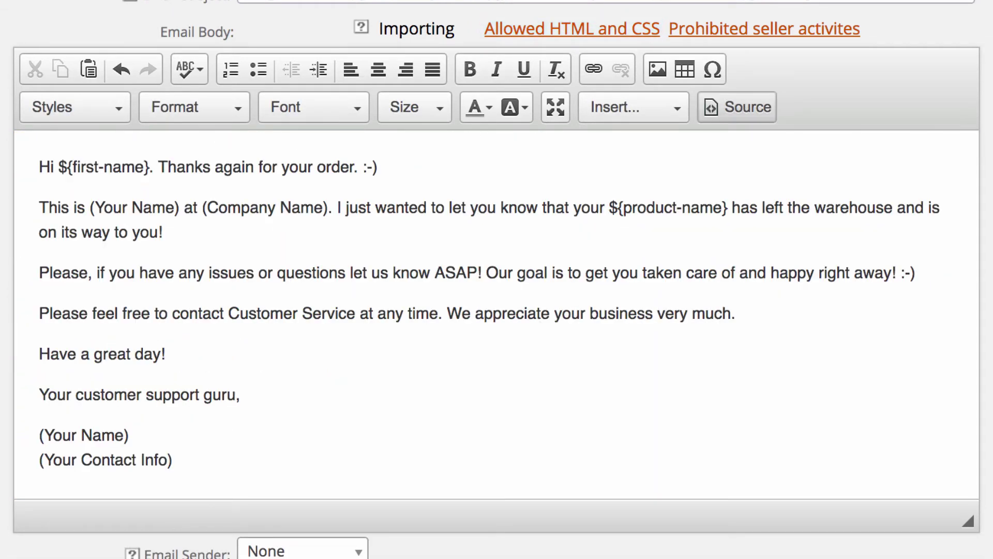
Replace (Your Name) and the signature placeholders with the signer's name and Ferocious LLC
{"action": "left_click_drag", "start_coordinate": [179, 207], "coordinate": [269, 207]}
{"action": "type", "text": "Mark at "}
{"action": "type", "text": "Ferocious LLC"}
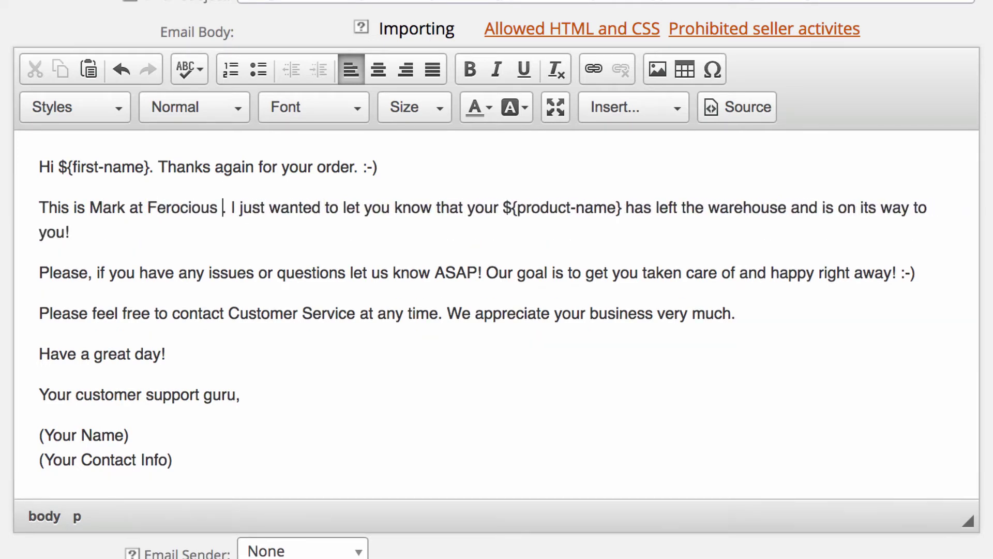
{"action": "triple_click", "coordinate": [83, 447]}
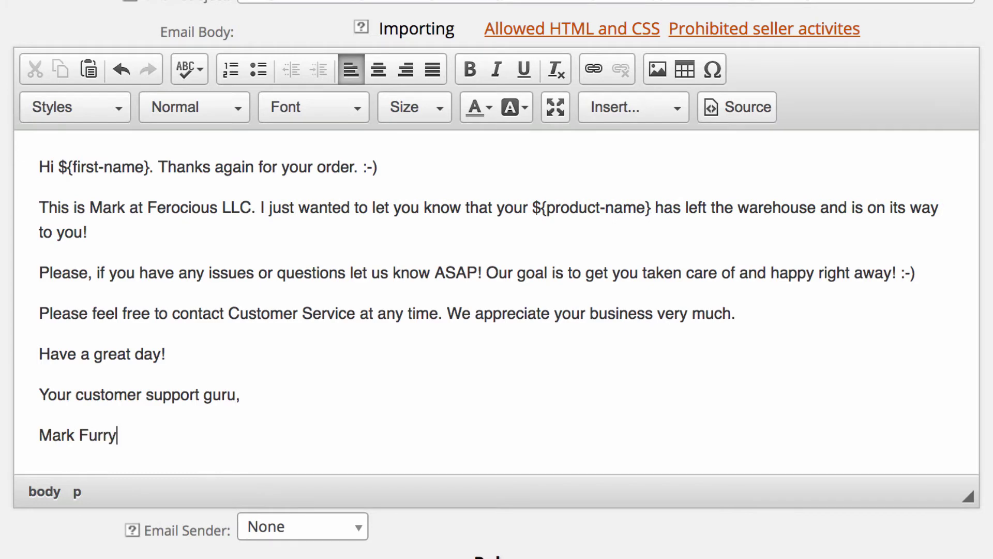
{"action": "key", "text": "shift+Return"}
{"action": "type", "text": "Ferocious LLC"}
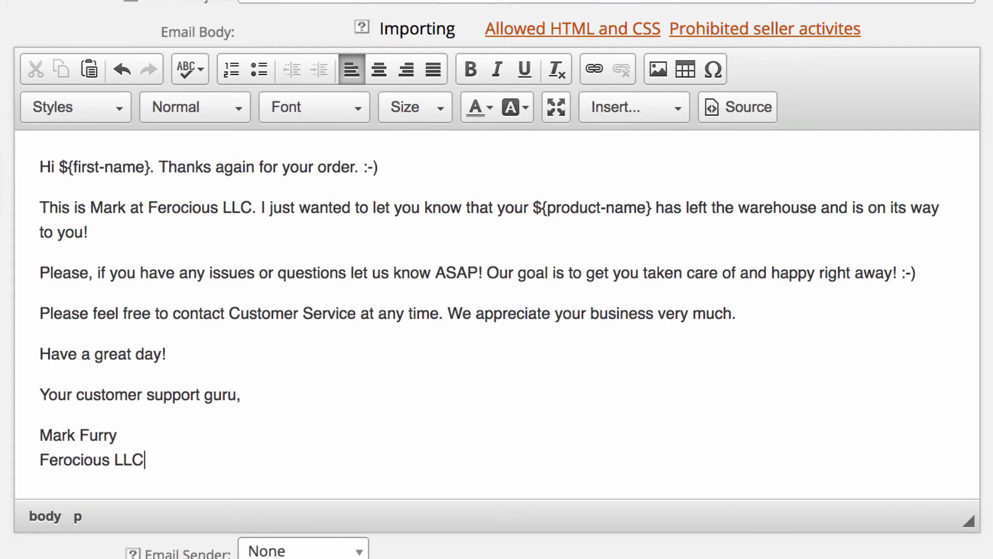
{"action": "key", "text": "shift+Return"}
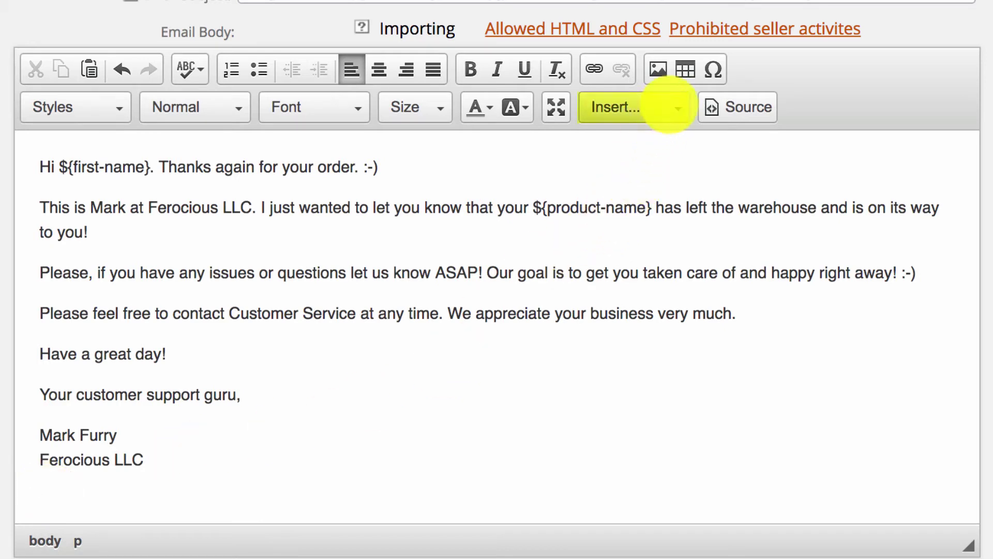
Insert the ${logo} placeholder beneath the Ferocious LLC signature
{"action": "left_click", "coordinate": [668, 106]}
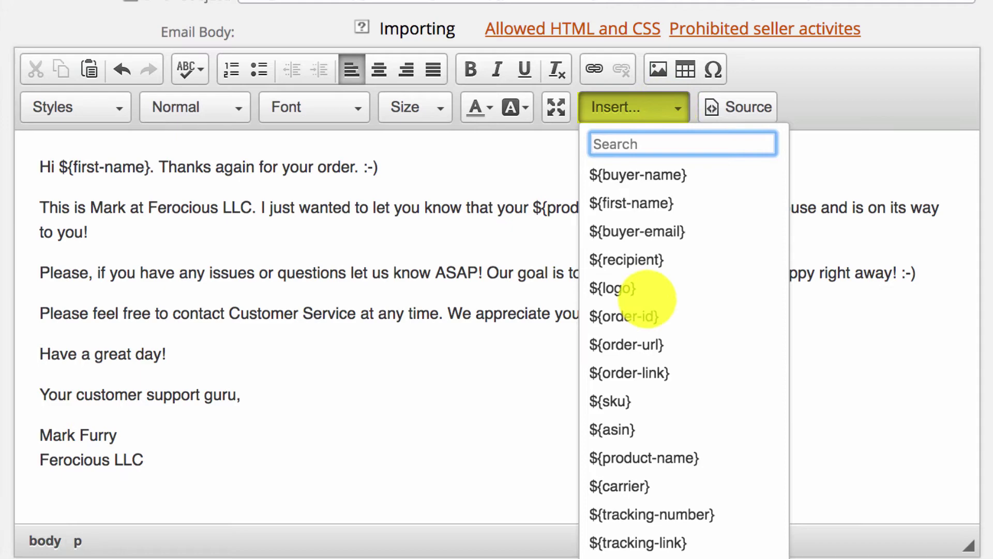
{"action": "left_click", "coordinate": [628, 287]}
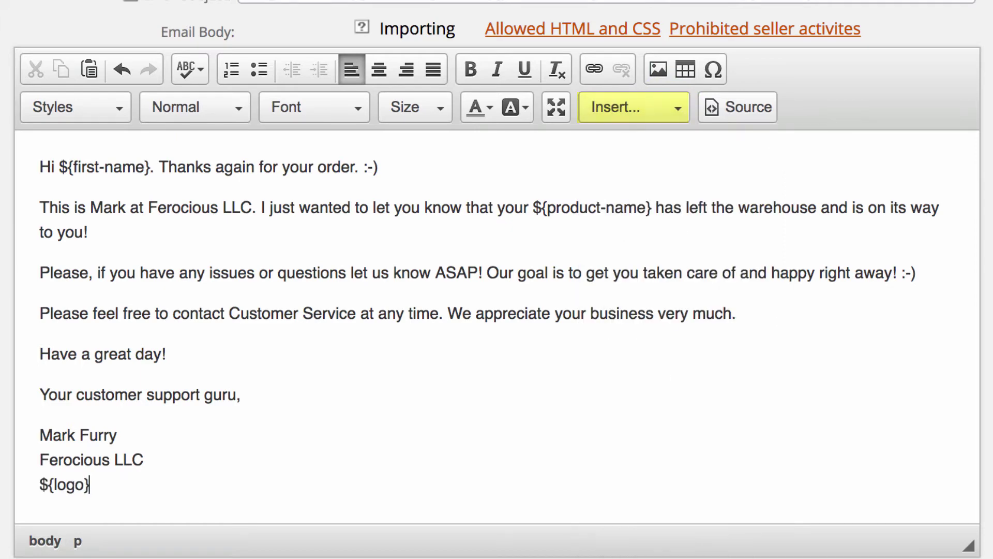
{"action": "scroll", "coordinate": [496, 279], "scroll_direction": "down", "scroll_amount": 2}
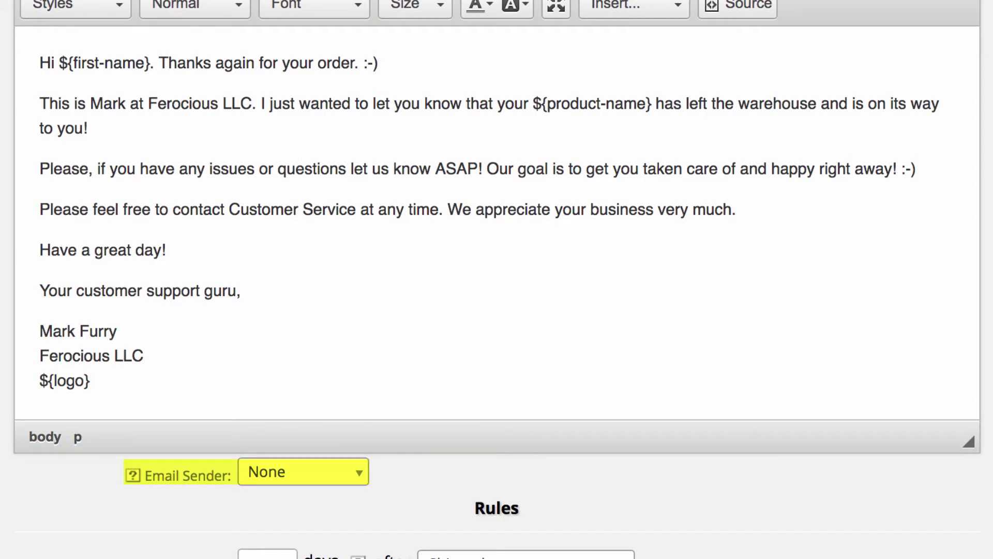
Choose Ferocious LLC in the Email Sender dropdown
{"action": "left_click", "coordinate": [303, 471]}
{"action": "key", "text": "Down"}
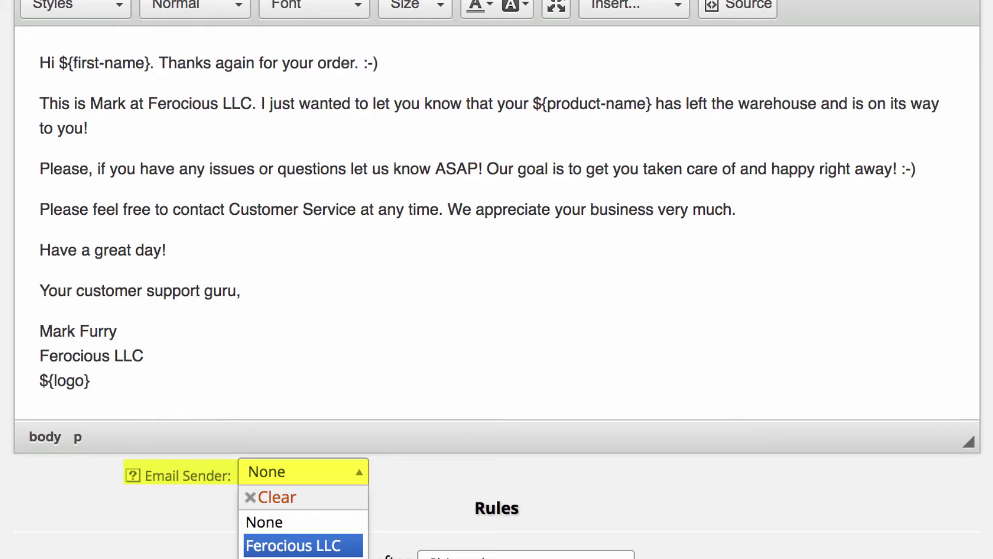
{"action": "key", "text": "Return"}
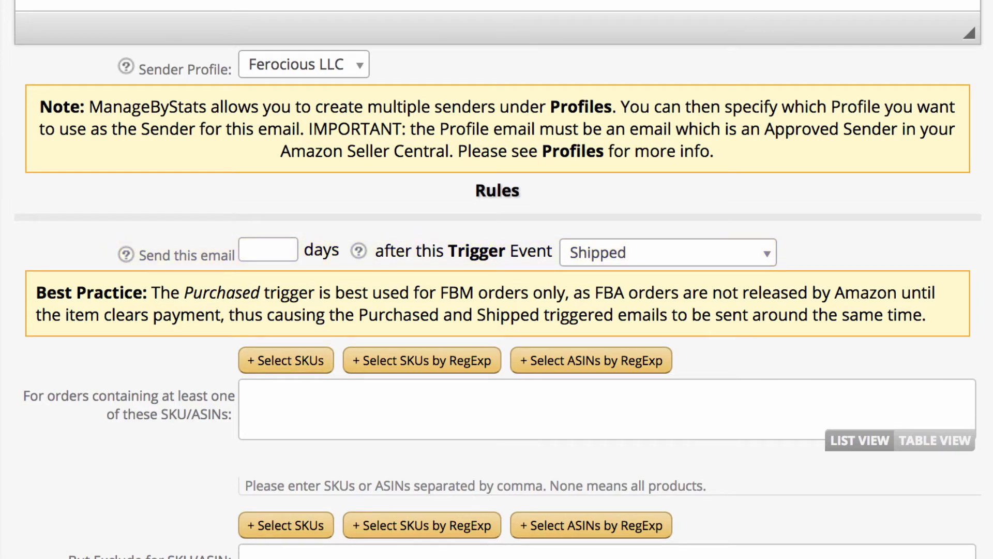
Add the Ferocious Topical Lotions, Dandruff, Exfoliants and AussiePowder SKUs to the shipped rule
{"action": "left_click", "coordinate": [285, 361]}
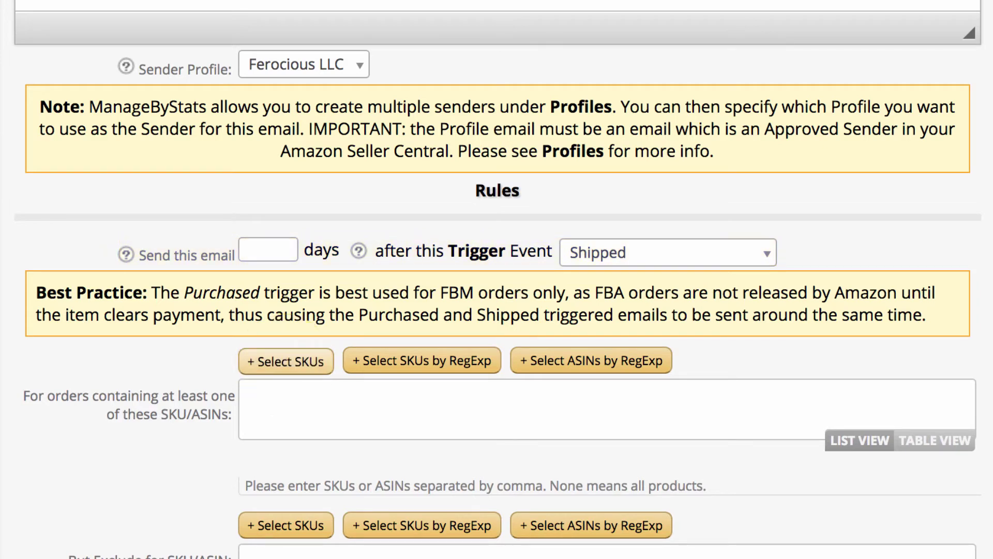
{"action": "scroll", "coordinate": [496, 310], "scroll_direction": "down", "scroll_amount": 5}
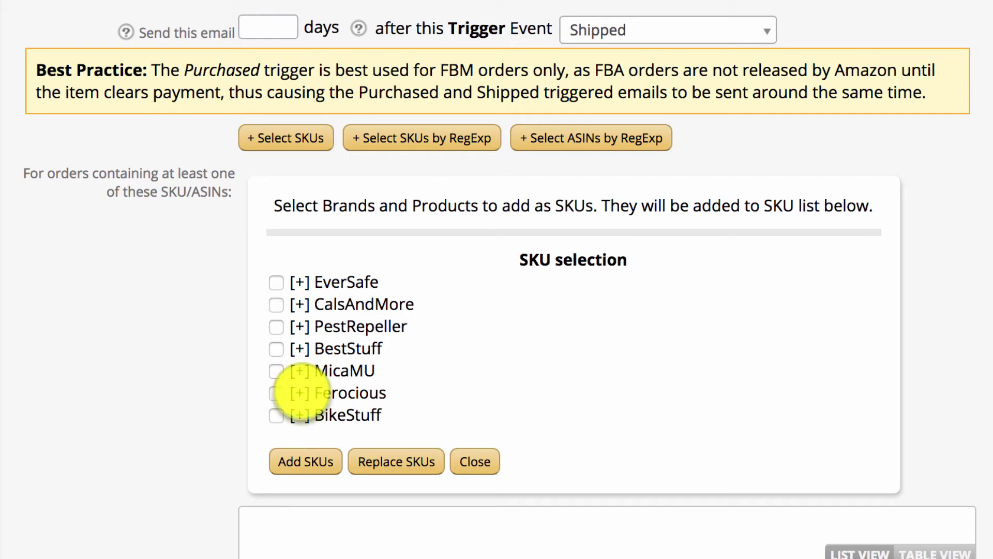
{"action": "left_click", "coordinate": [299, 394]}
{"action": "scroll", "coordinate": [497, 280], "scroll_direction": "down", "scroll_amount": 3}
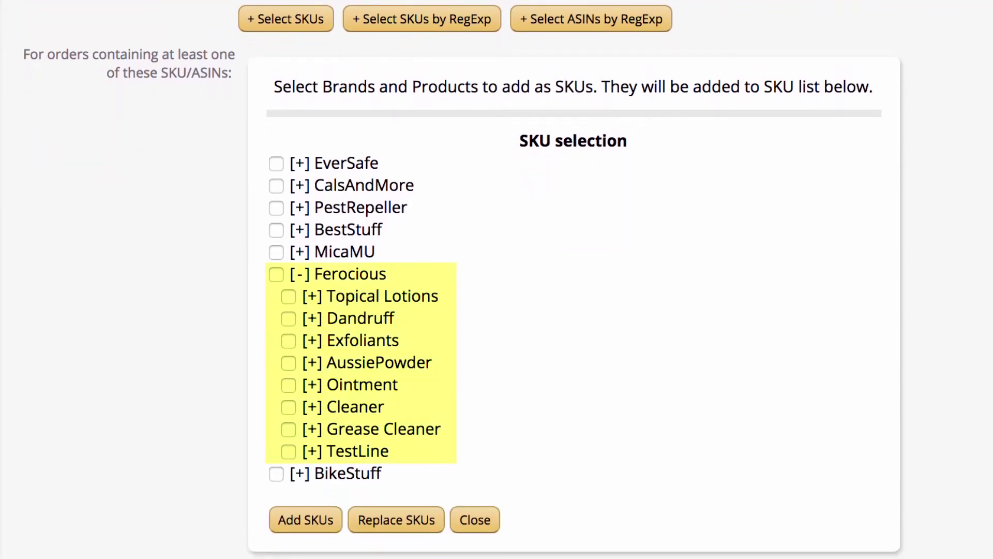
{"action": "left_click", "coordinate": [312, 296]}
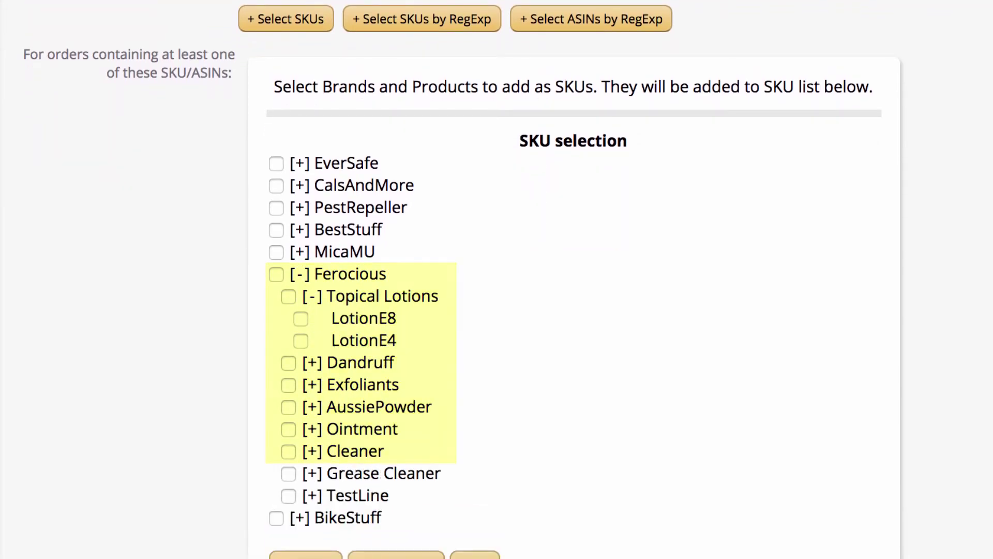
{"action": "left_click", "coordinate": [312, 296]}
{"action": "left_click", "coordinate": [288, 296]}
{"action": "left_click", "coordinate": [288, 319]}
{"action": "left_click", "coordinate": [288, 341]}
{"action": "left_click", "coordinate": [289, 363]}
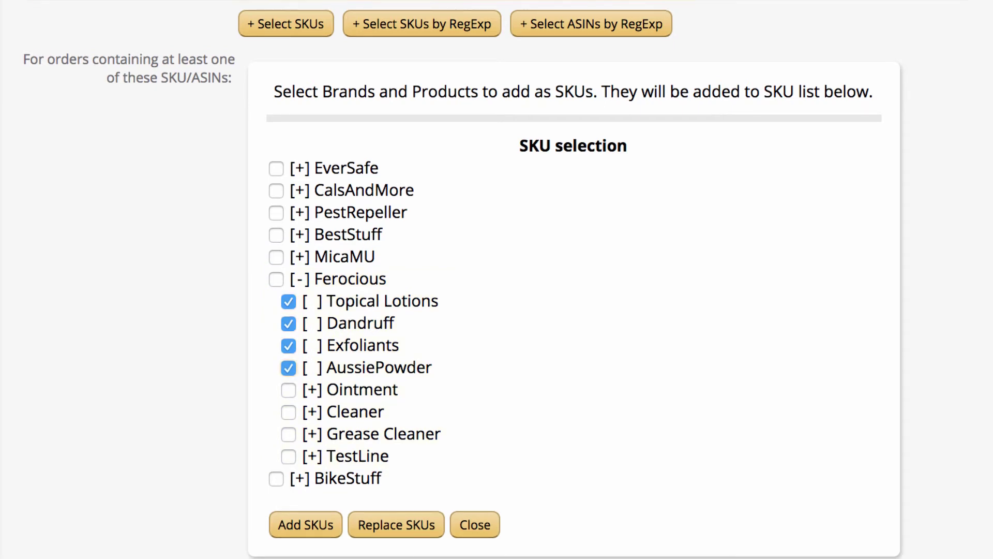
{"action": "left_click", "coordinate": [306, 525]}
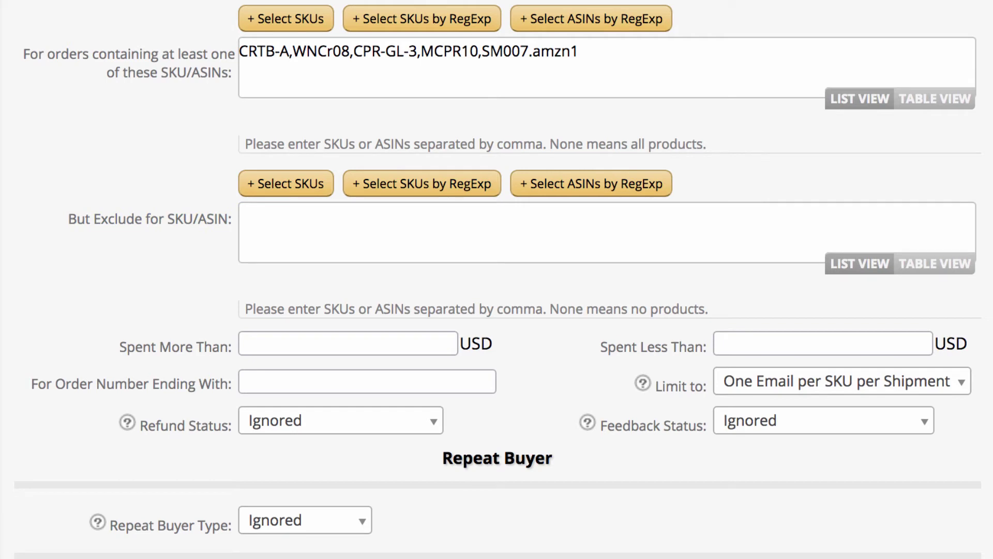
{"action": "scroll", "coordinate": [497, 279], "scroll_direction": "down", "scroll_amount": 3}
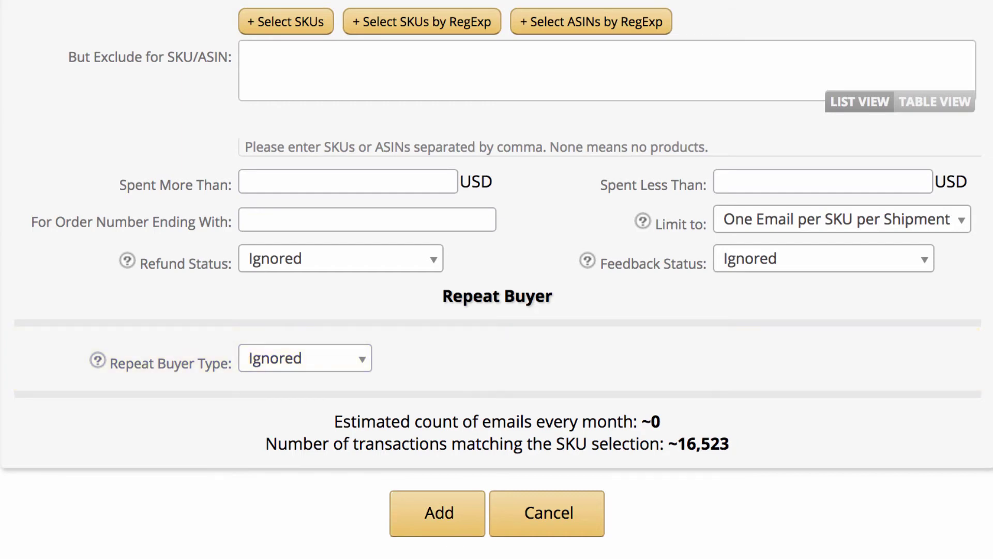
Save the shipped email rule, then reopen rule 20 and scroll through its settings
{"action": "left_click", "coordinate": [439, 513]}
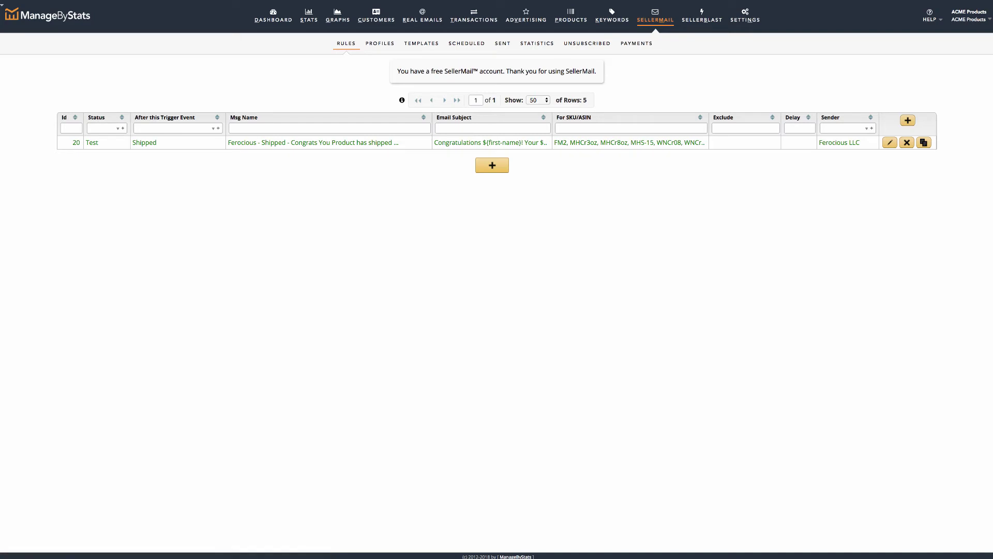
{"action": "left_click", "coordinate": [890, 142]}
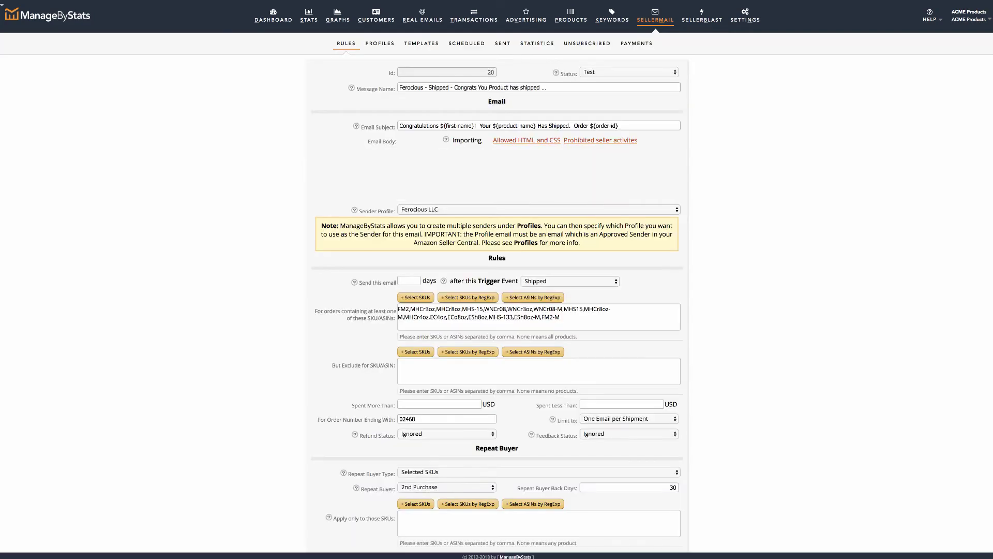
{"action": "scroll", "coordinate": [497, 311], "scroll_direction": "down", "scroll_amount": 10}
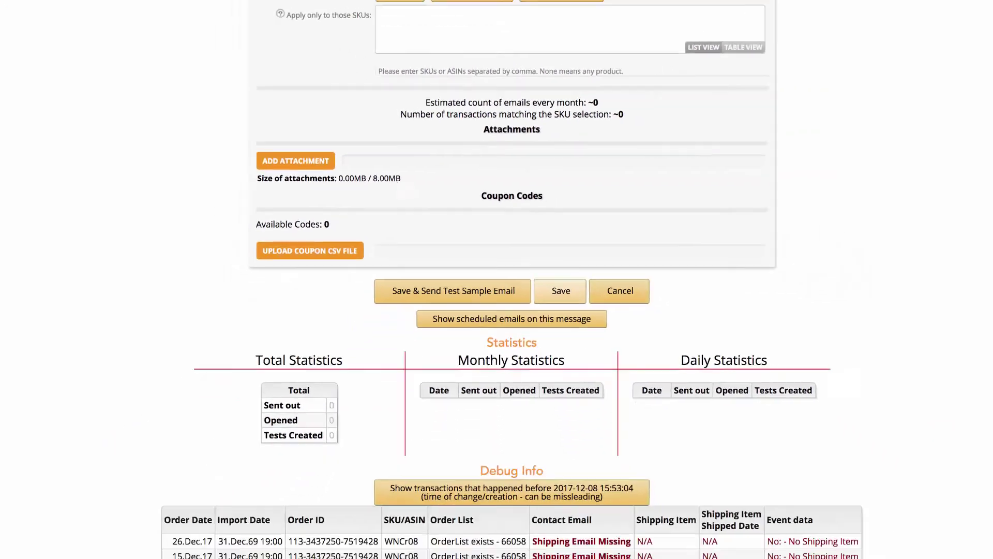
Create a new email rule from the 'Delivered - your satisfaction' template
{"action": "left_click", "coordinate": [907, 120]}
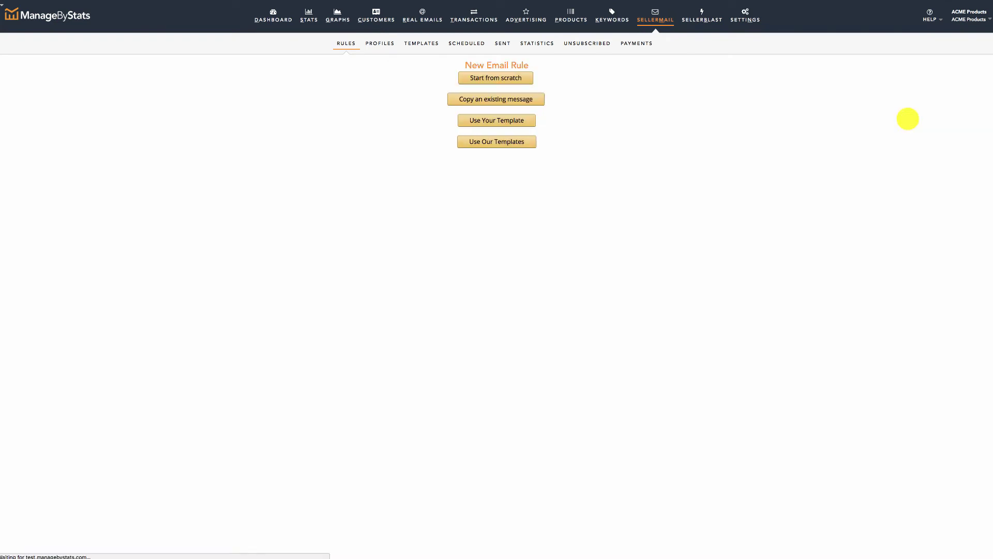
{"action": "left_click", "coordinate": [505, 140]}
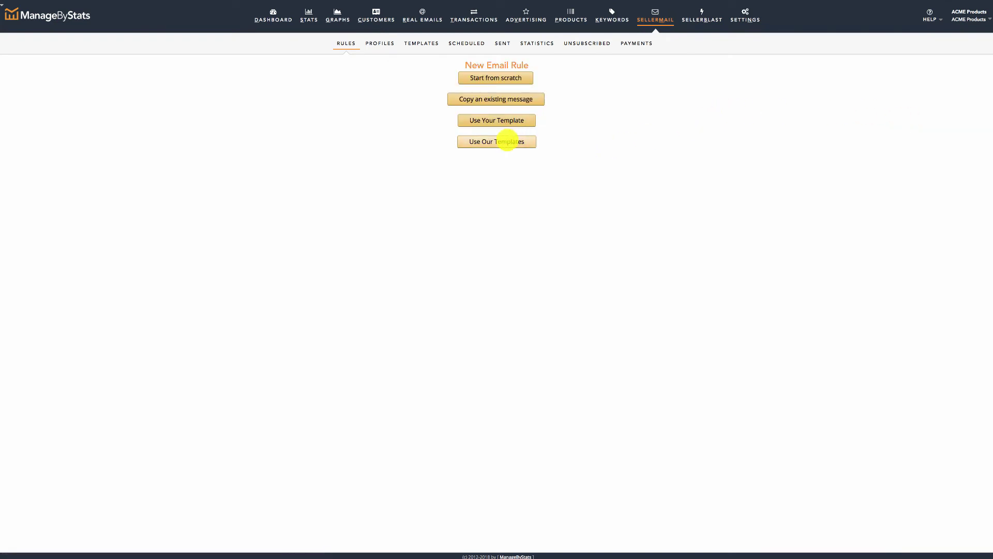
{"action": "left_click", "coordinate": [558, 77]}
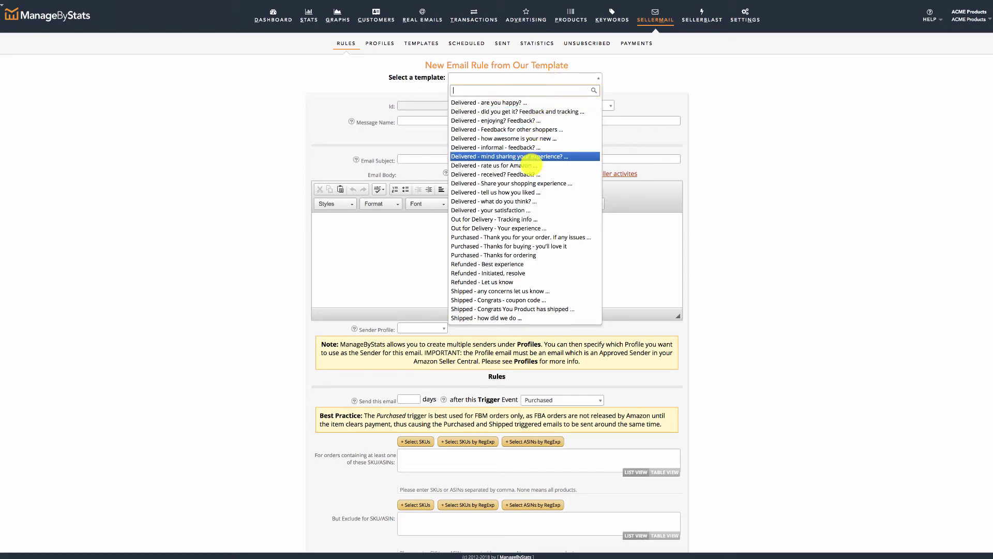
{"action": "left_click", "coordinate": [511, 209]}
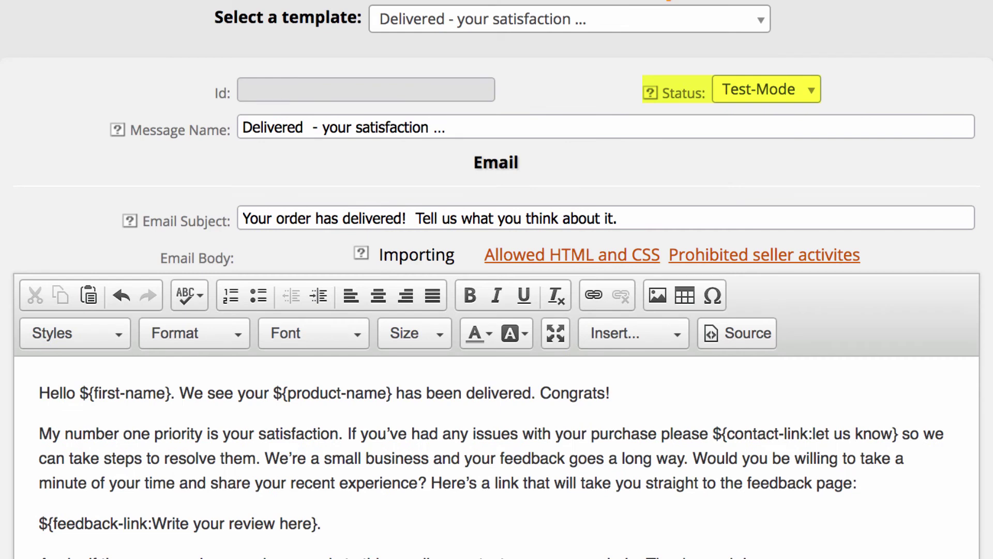
Prefix the message name with 'Ferocious -' and sign with the seller's name and Ferocious LLC
{"action": "left_click", "coordinate": [243, 128]}
{"action": "type", "text": "Fero"}
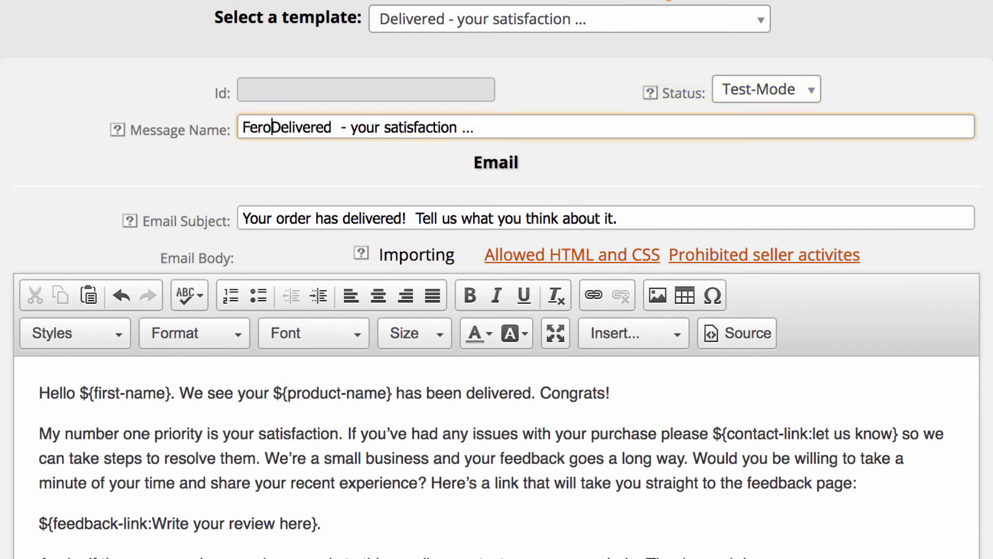
{"action": "type", "text": "cious -"}
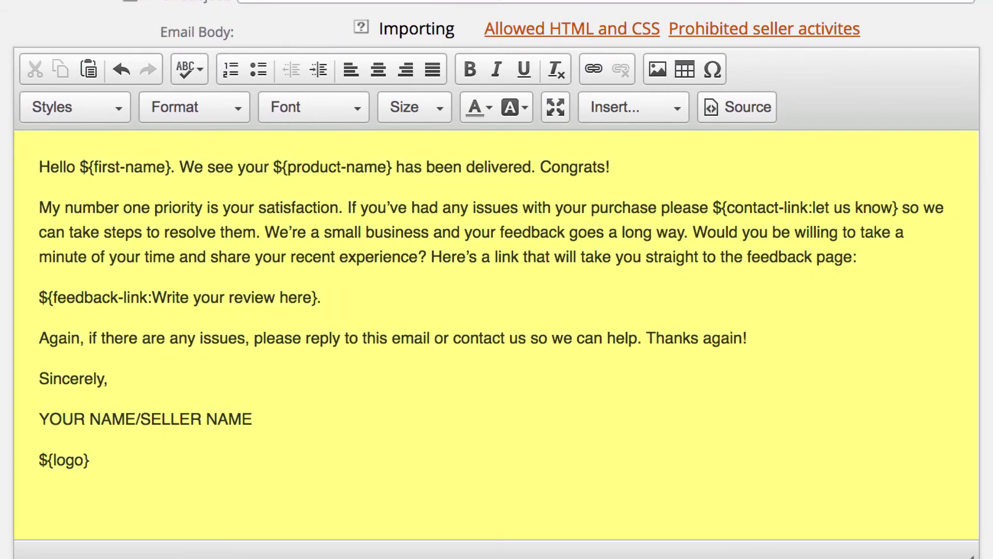
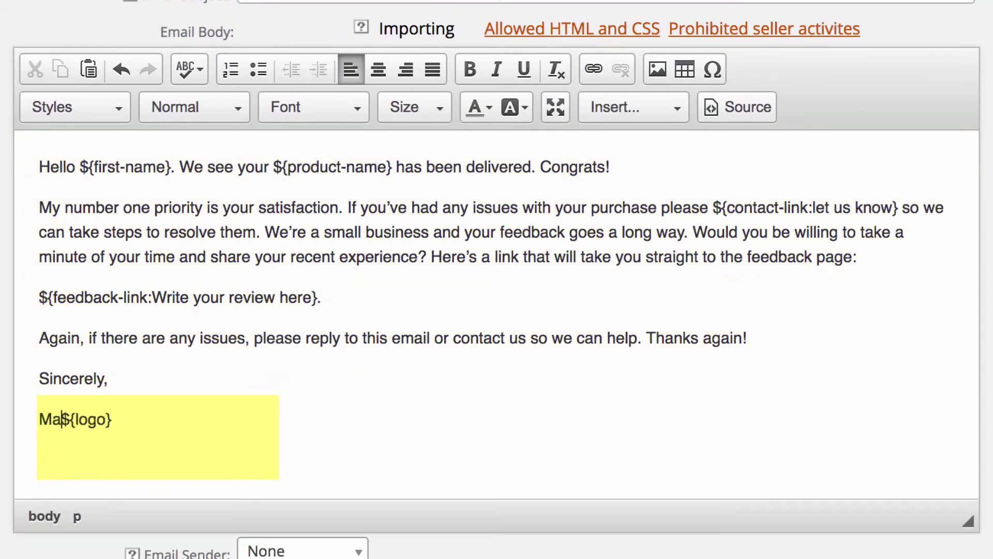
{"action": "key", "text": "shift+Return"}
{"action": "type", "text": "Ferocious "}
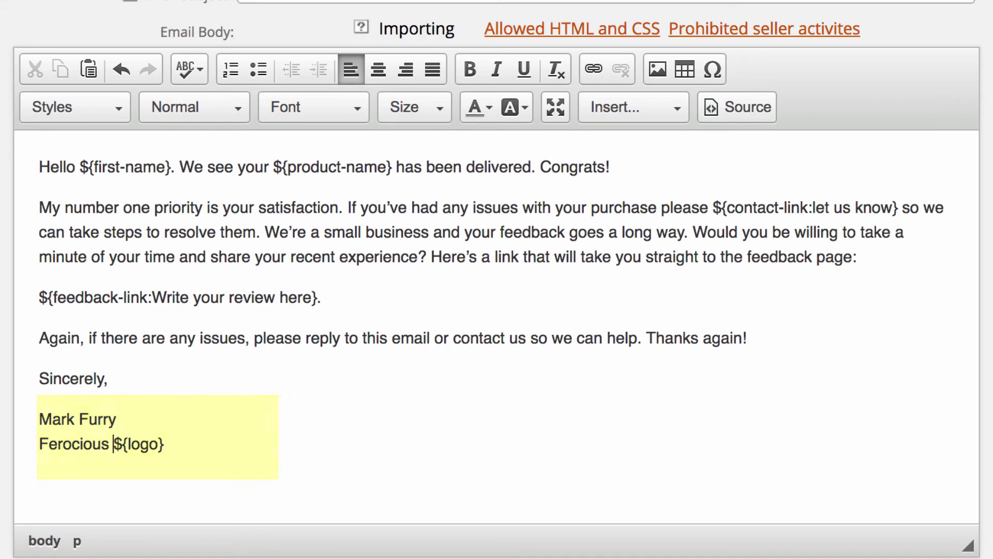
{"action": "type", "text": "LLC"}
{"action": "key", "text": "shift+Return"}
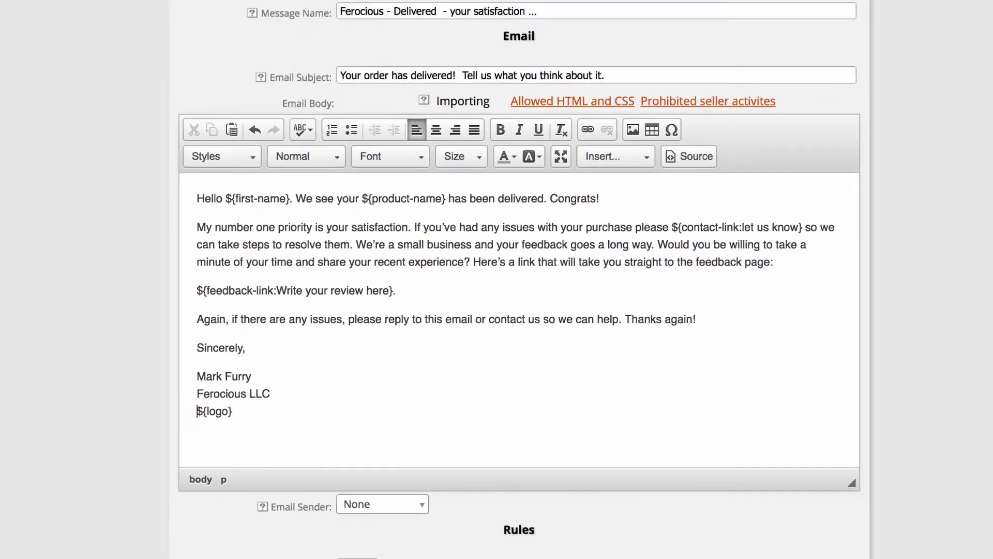
Set Ferocious LLC as sender and add the Ferocious Topical Lotions, Dandruff, Exfoliants and AussiePowder SKUs
{"action": "left_click", "coordinate": [383, 504]}
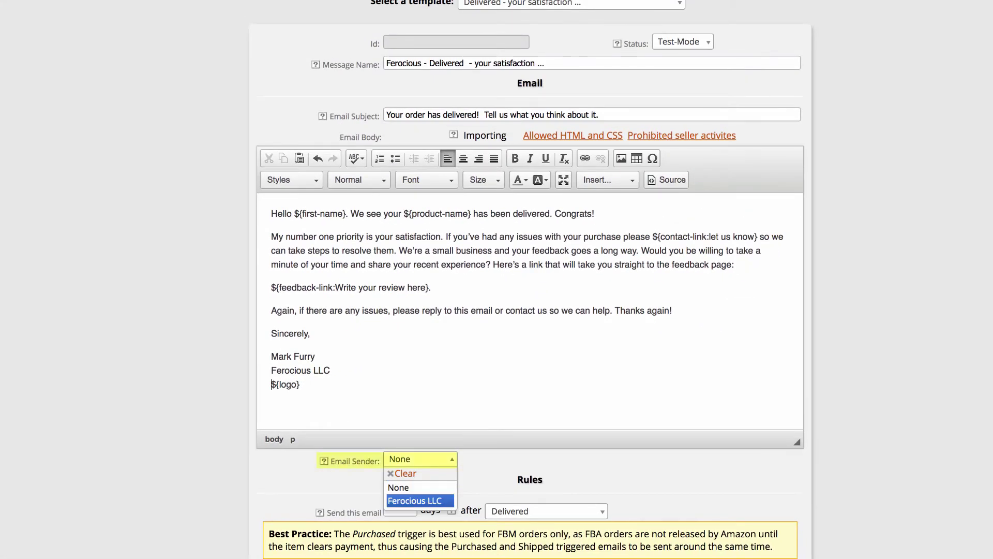
{"action": "key", "text": "Return"}
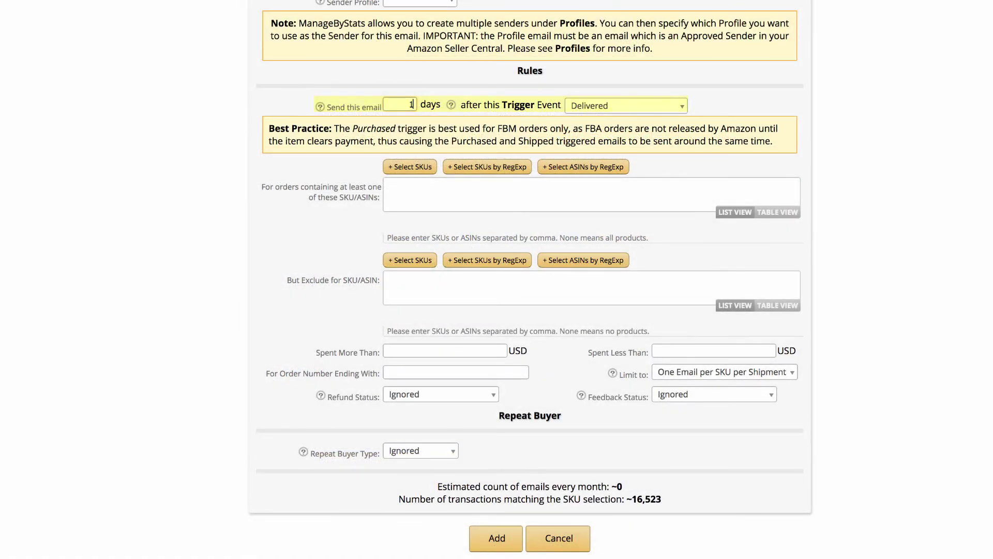
{"action": "left_click", "coordinate": [410, 167]}
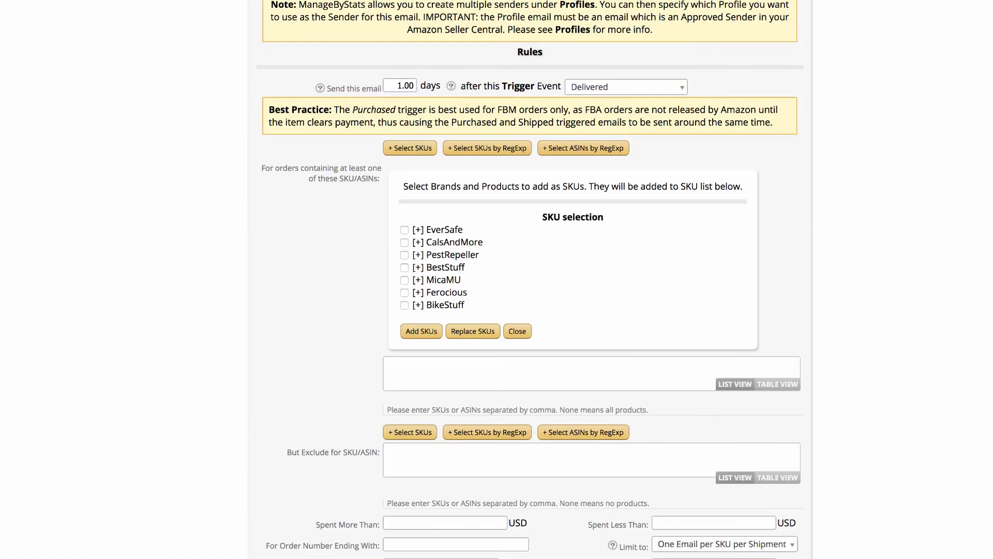
{"action": "left_click", "coordinate": [418, 295]}
{"action": "left_click", "coordinate": [411, 308]}
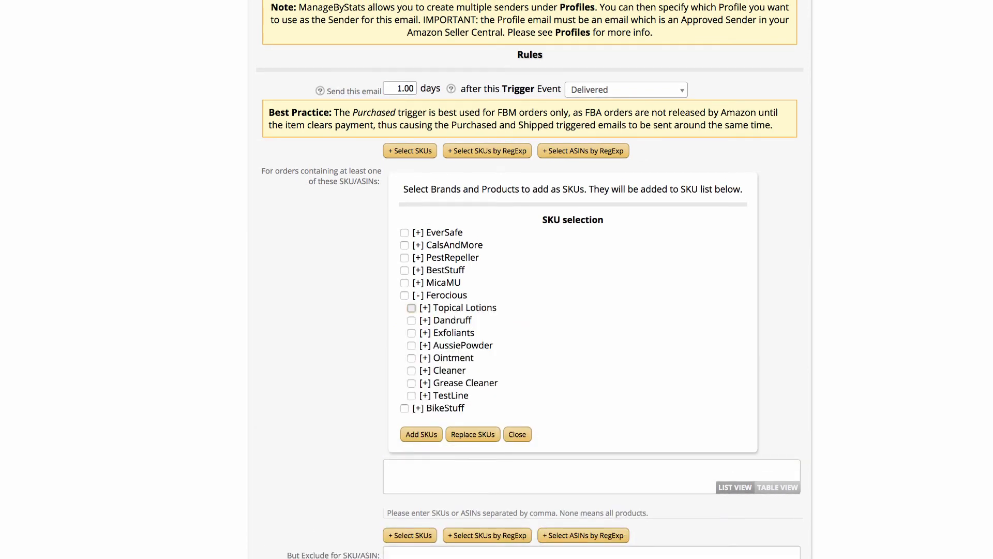
{"action": "left_click", "coordinate": [411, 320]}
{"action": "left_click", "coordinate": [412, 333]}
{"action": "left_click", "coordinate": [412, 345]}
{"action": "left_click", "coordinate": [421, 434]}
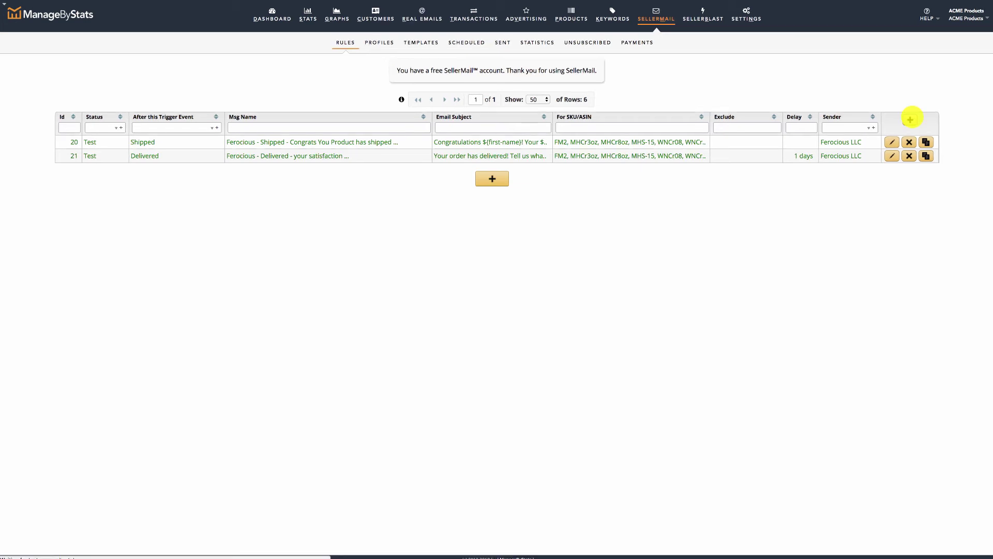
Create a new email rule from the 'Delivered - tell us how you liked' template
{"action": "left_click", "coordinate": [911, 119]}
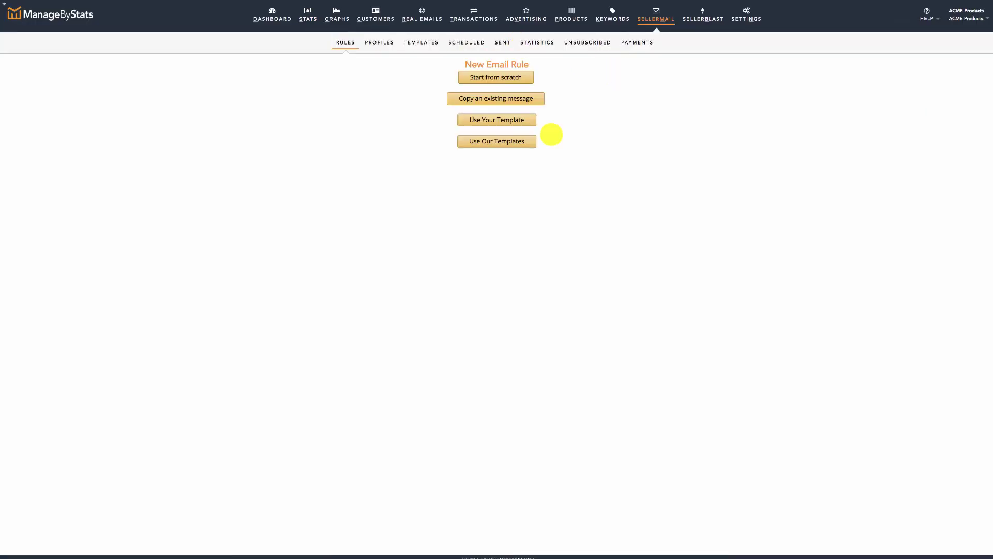
{"action": "left_click", "coordinate": [513, 141]}
{"action": "left_click", "coordinate": [540, 78]}
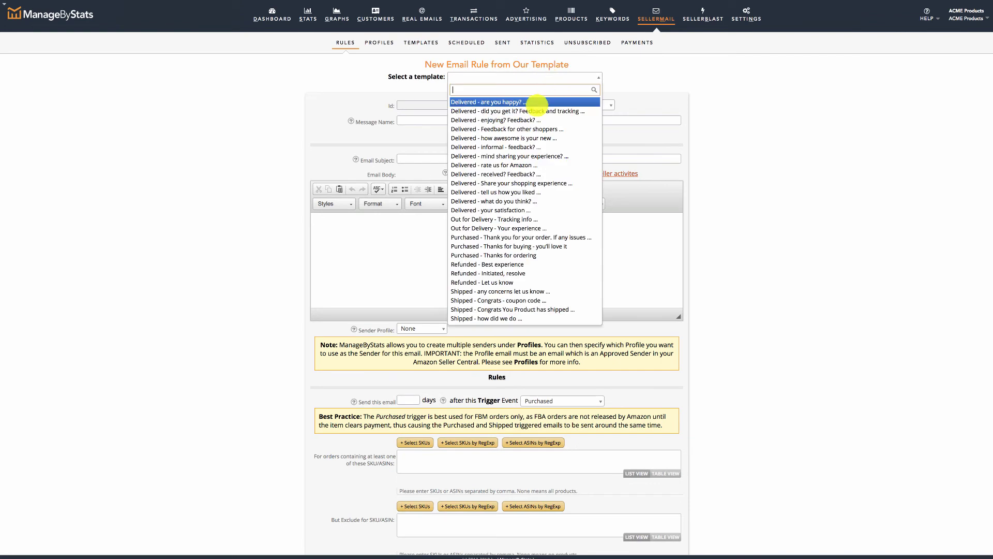
{"action": "left_click", "coordinate": [515, 192]}
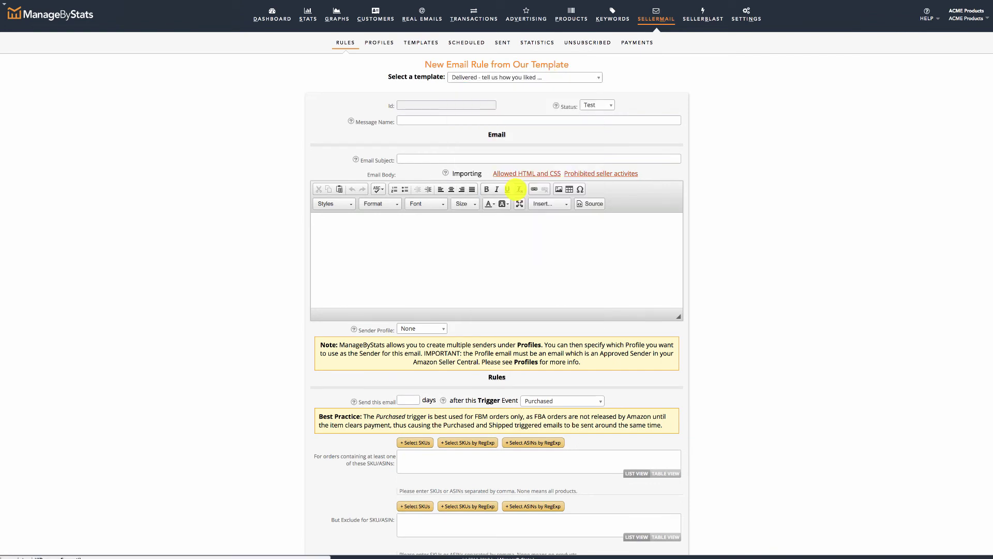
Add 'Ferocious' to the message name and replace (Product Name) in the subject with ${product-name}
{"action": "type", "text": "Ferociou"}
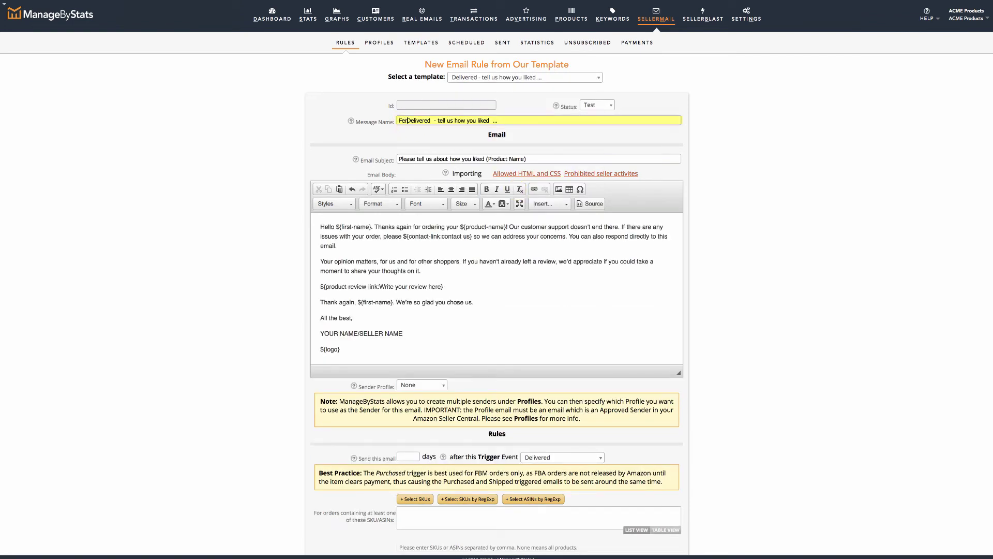
{"action": "type", "text": "s"}
{"action": "left_click_drag", "start_coordinate": [460, 228], "coordinate": [505, 228]}
{"action": "key", "text": "ctrl+c"}
{"action": "left_click_drag", "start_coordinate": [486, 161], "coordinate": [528, 161]}
{"action": "key", "text": "ctrl+v"}
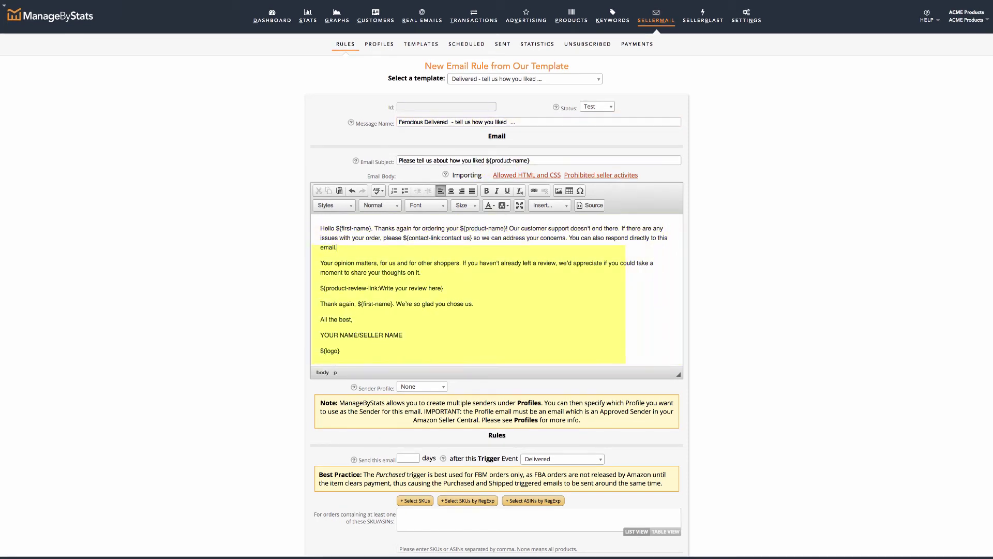
Replace the placeholder seller name in the signature with the seller's name
{"action": "left_click", "coordinate": [321, 335]}
{"action": "key", "text": "shift+End"}
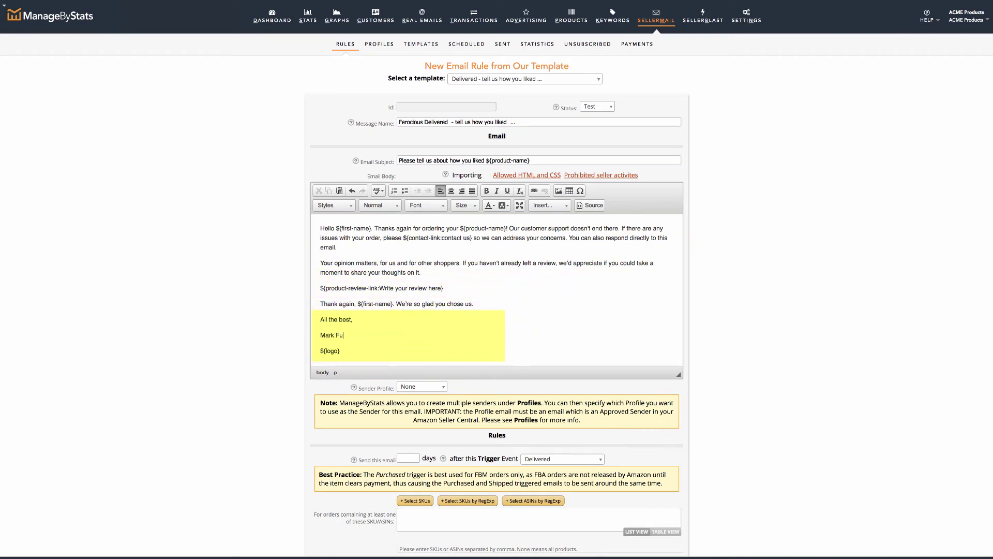
{"action": "key", "text": "shift+Return"}
Add Ferocious LLC to the signature, select Ferocious LLC as sender profile, and send 7 days after delivery
{"action": "type", "text": "Ferocious LLC"}
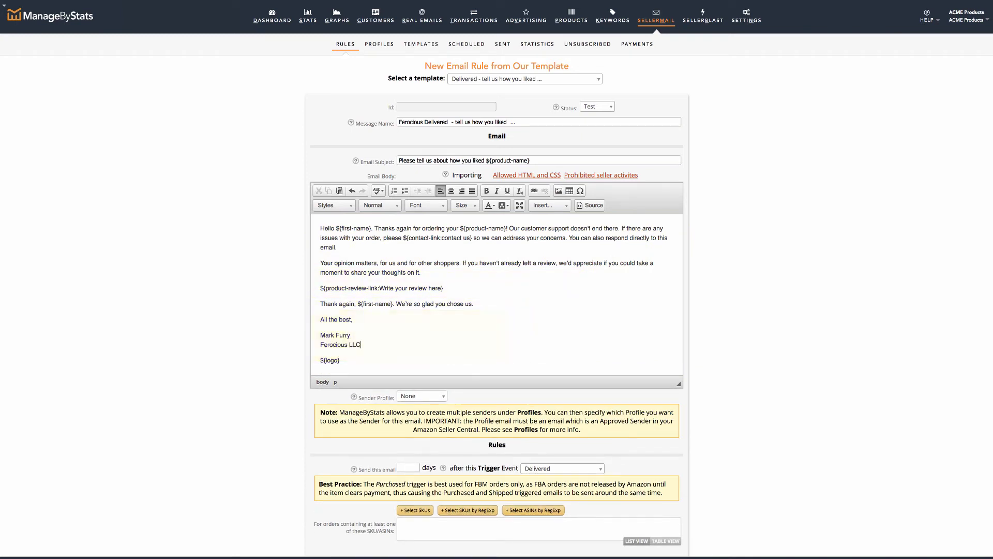
{"action": "left_click", "coordinate": [437, 396]}
{"action": "left_click", "coordinate": [419, 424]}
{"action": "scroll", "coordinate": [294, 409], "scroll_direction": "down", "scroll_amount": 2}
{"action": "scroll", "coordinate": [293, 410], "scroll_direction": "down", "scroll_amount": 5}
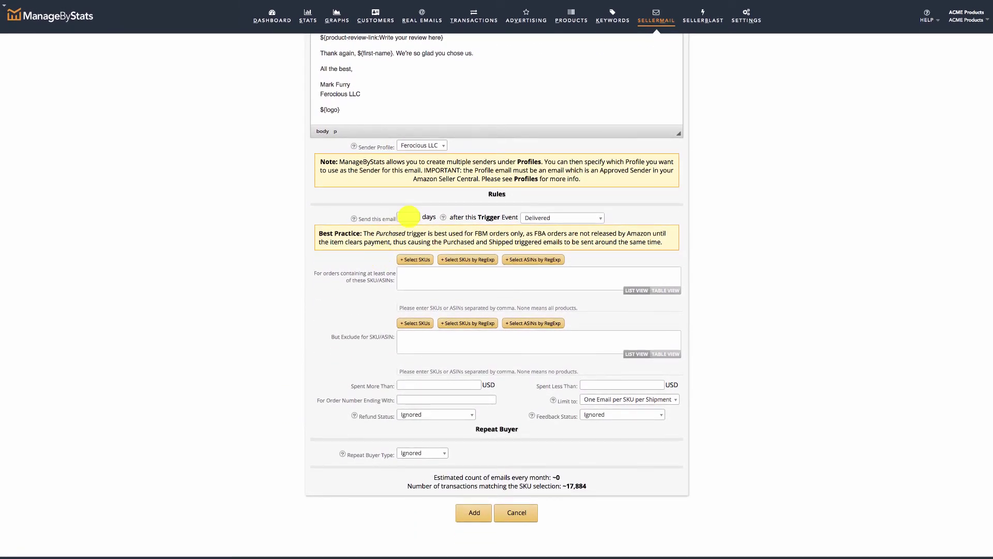
{"action": "left_click", "coordinate": [408, 216]}
{"action": "type", "text": "7"}
{"action": "key", "text": "Tab"}
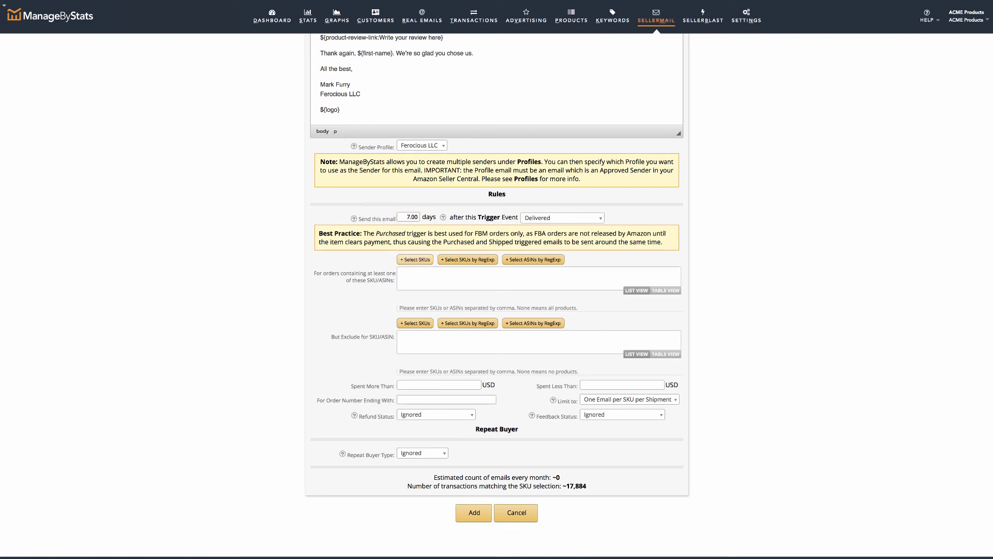
Add the Ferocious Topical Lotions, Dandruff, Exfoliants and AussiePowder SKUs and save the 7-day rule
{"action": "left_click", "coordinate": [416, 259]}
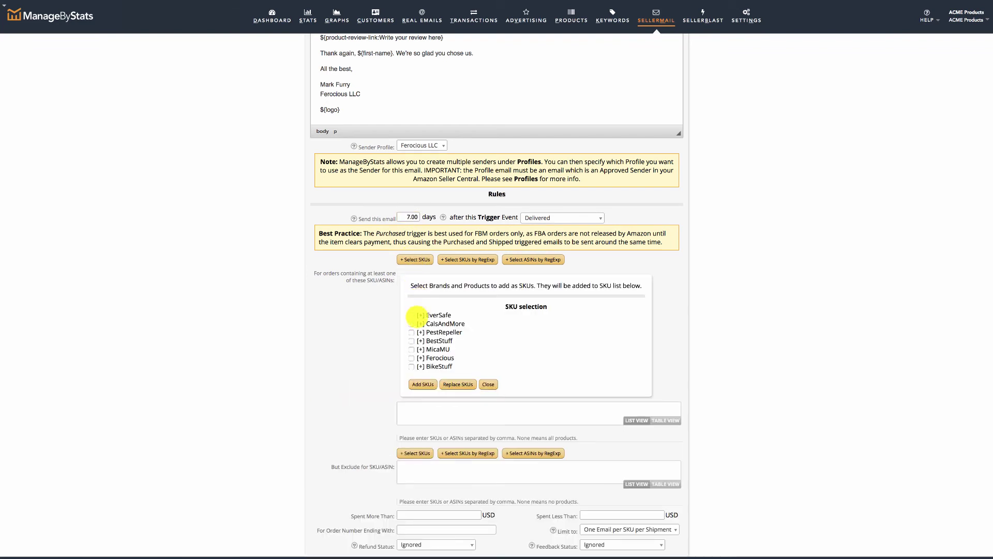
{"action": "left_click", "coordinate": [421, 357]}
{"action": "left_click", "coordinate": [416, 366]}
{"action": "left_click", "coordinate": [416, 375]}
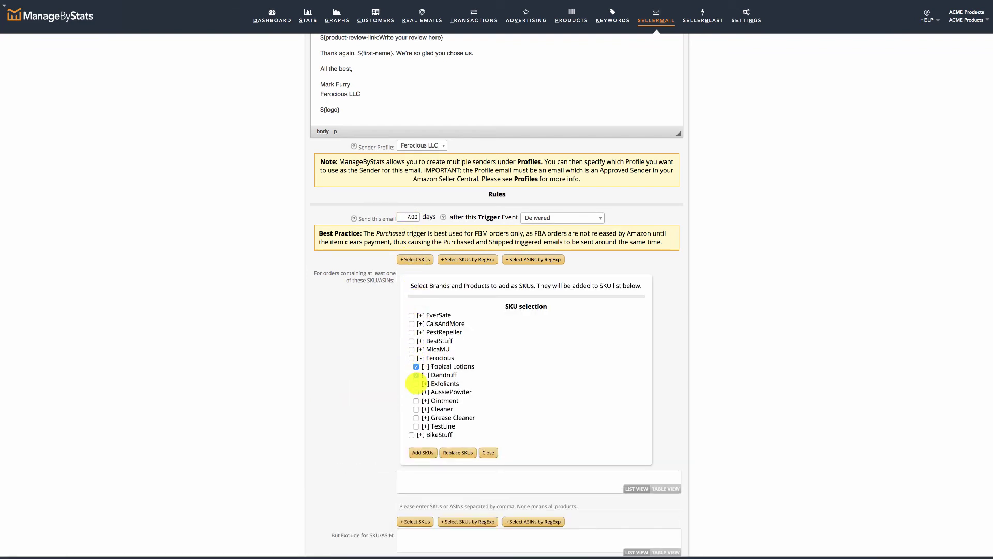
{"action": "left_click", "coordinate": [416, 383]}
{"action": "left_click", "coordinate": [416, 391]}
{"action": "left_click", "coordinate": [423, 453]}
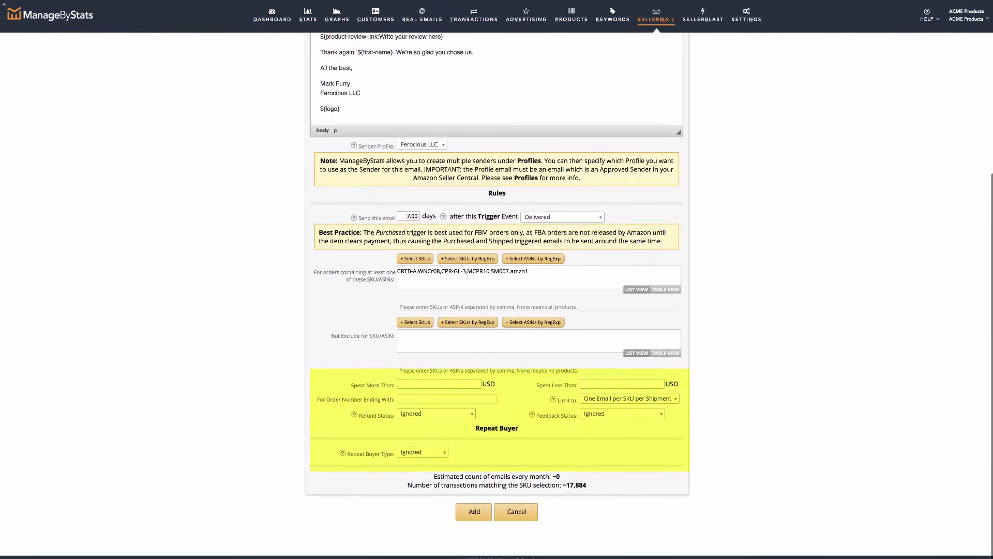
{"action": "left_click", "coordinate": [474, 512]}
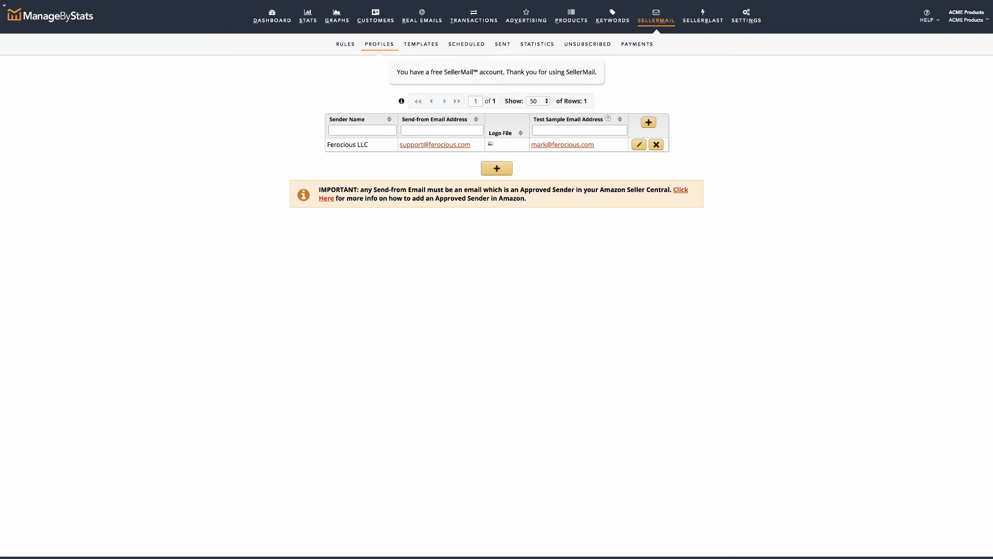
Go back to the email rules list and reopen Ferocious Shipped rule 20 for editing
{"action": "left_click", "coordinate": [502, 44]}
{"action": "left_click", "coordinate": [346, 43]}
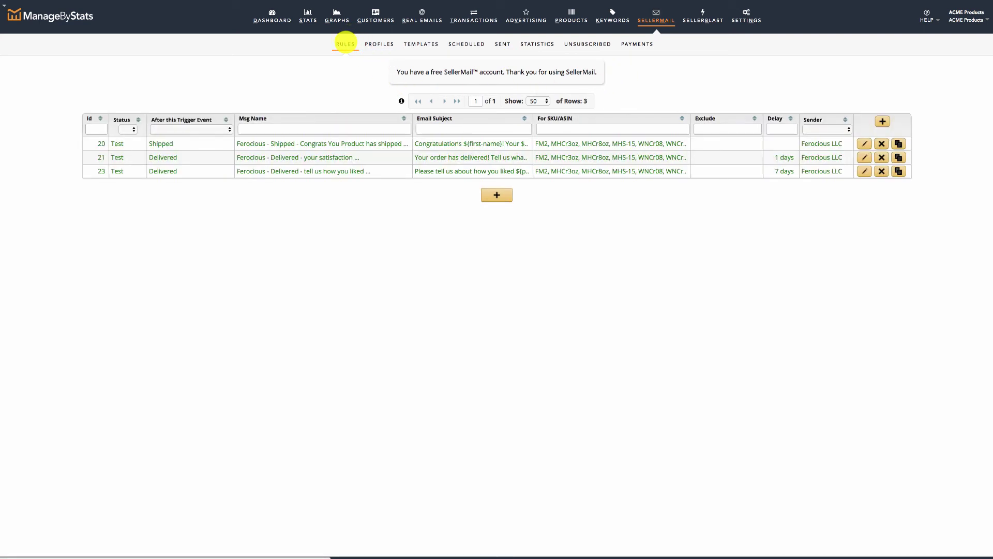
{"action": "left_click", "coordinate": [878, 143]}
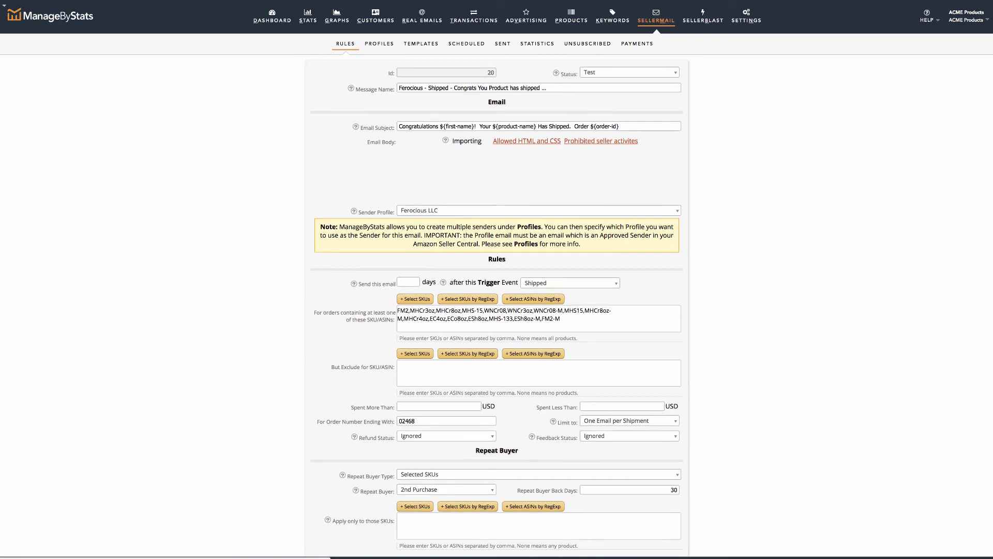
{"action": "scroll", "coordinate": [496, 290], "scroll_direction": "down", "scroll_amount": 6}
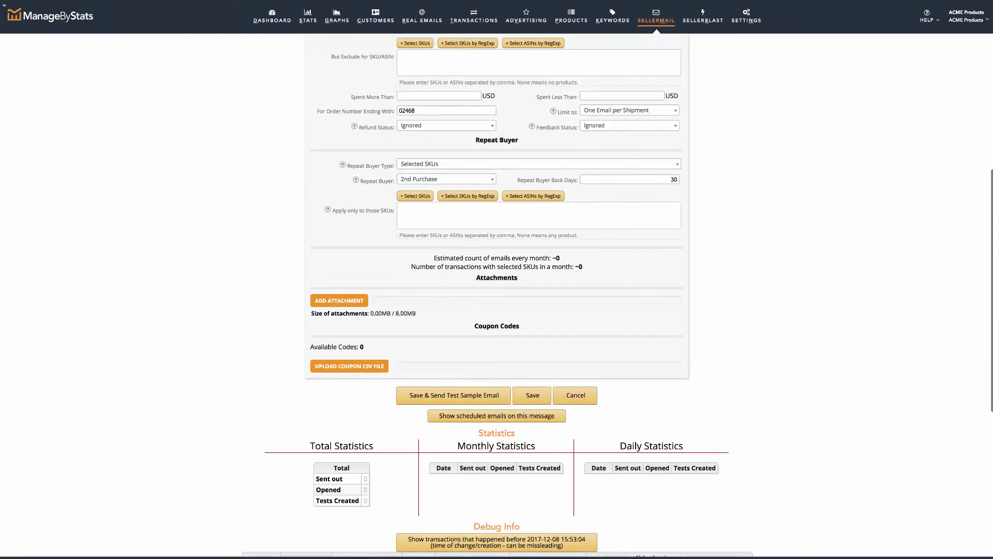
Save rule 20 and send a test sample email
{"action": "left_click", "coordinate": [445, 313]}
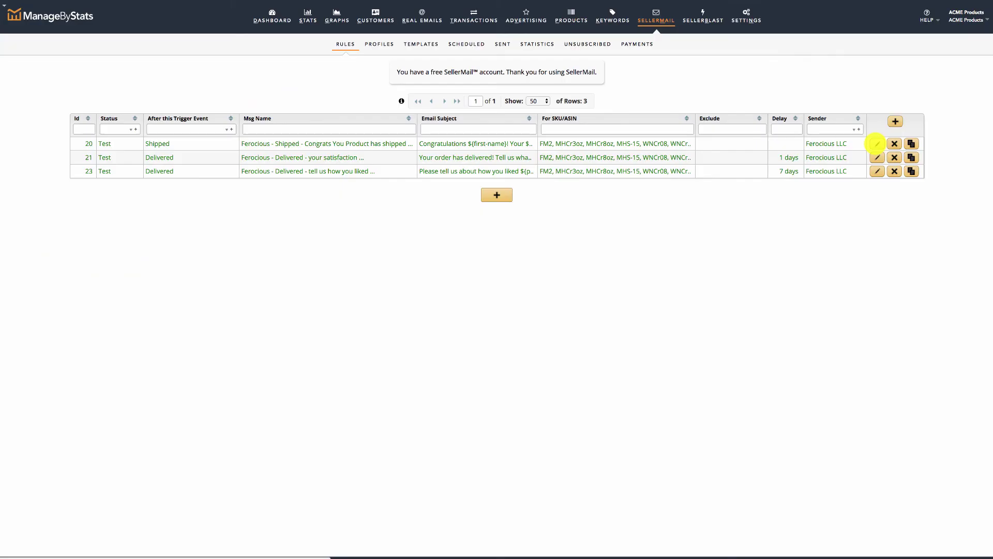
Reopen rule 20 and change its status from Test to Active
{"action": "left_click", "coordinate": [877, 144]}
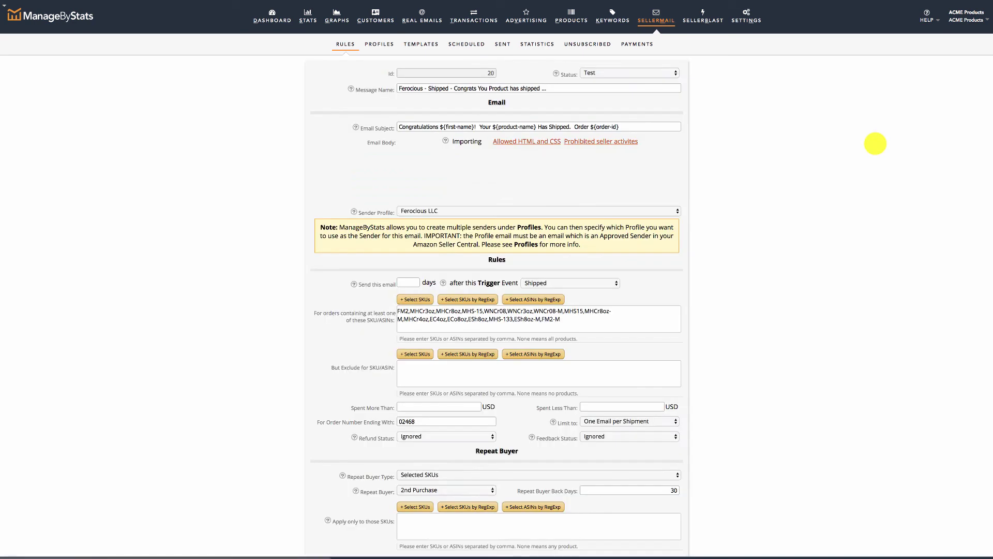
{"action": "left_click", "coordinate": [672, 75]}
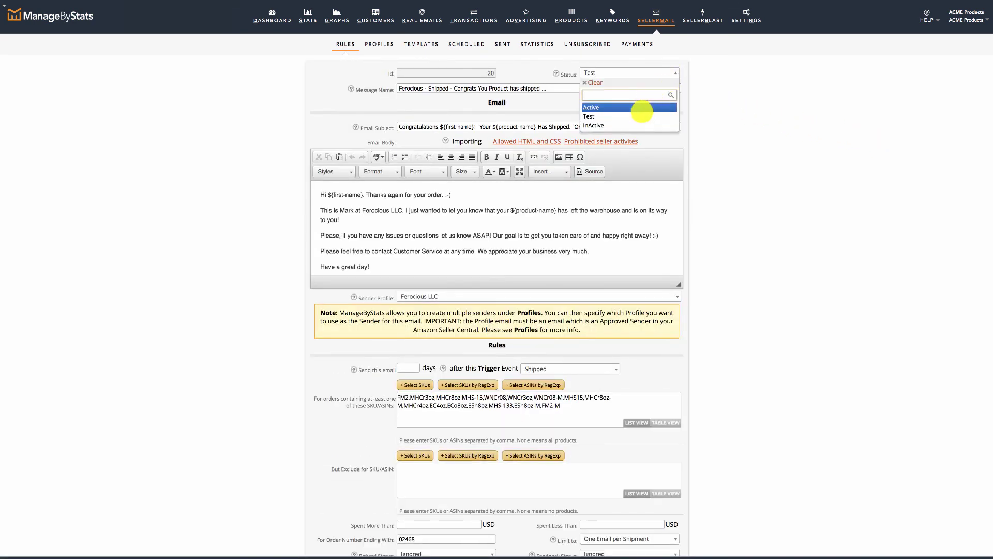
{"action": "left_click", "coordinate": [641, 107]}
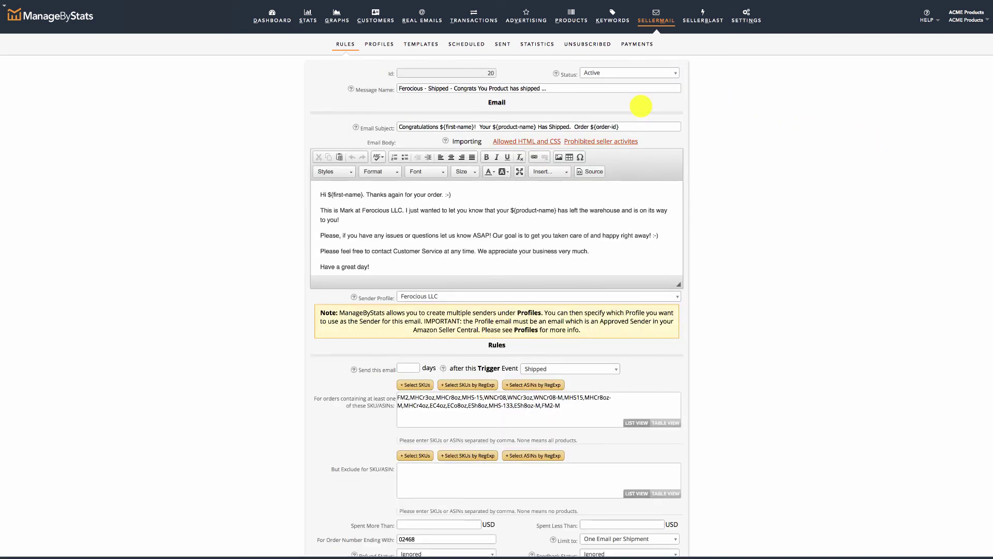
{"action": "scroll", "coordinate": [640, 106], "scroll_direction": "down", "scroll_amount": 10}
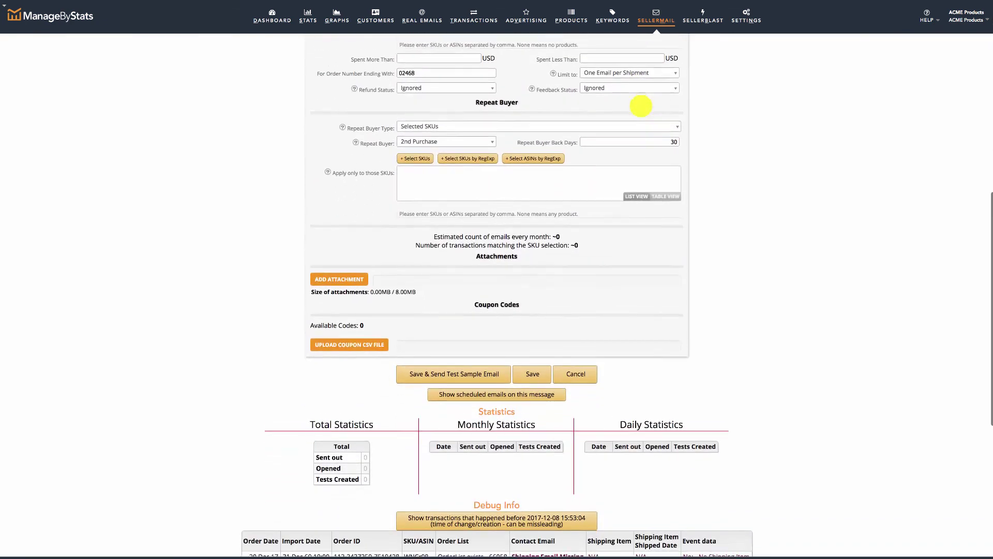